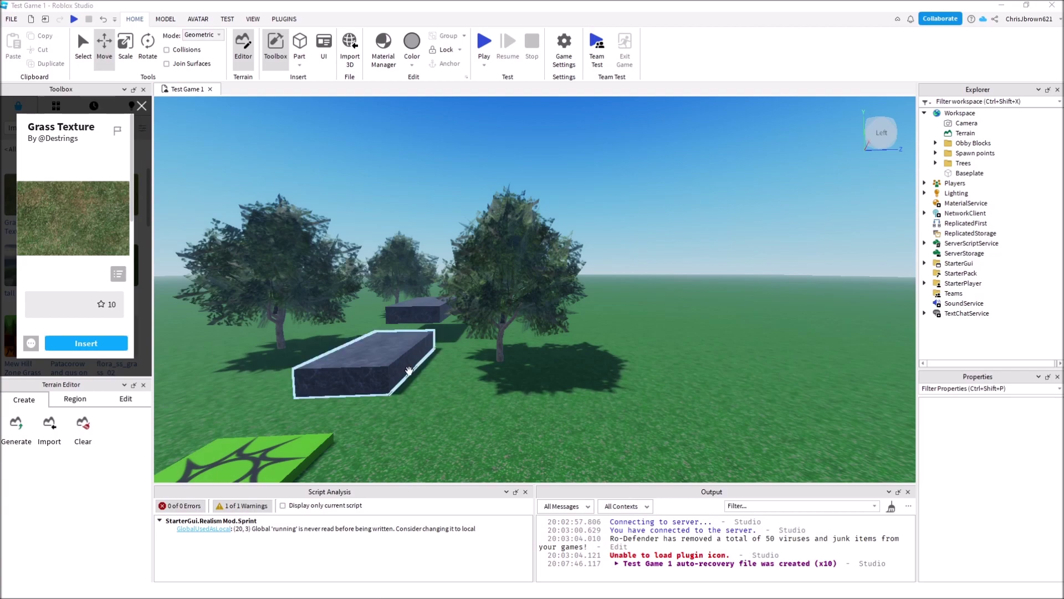
# - Examine the existing obby blocks and surrounding trees from several viewpoints
pyautogui.press('w')
pyautogui.moveTo(627, 361); pyautogui.dragTo(634, 353, button='right')
pyautogui.press('w')
pyautogui.press('w')
pyautogui.press('s')
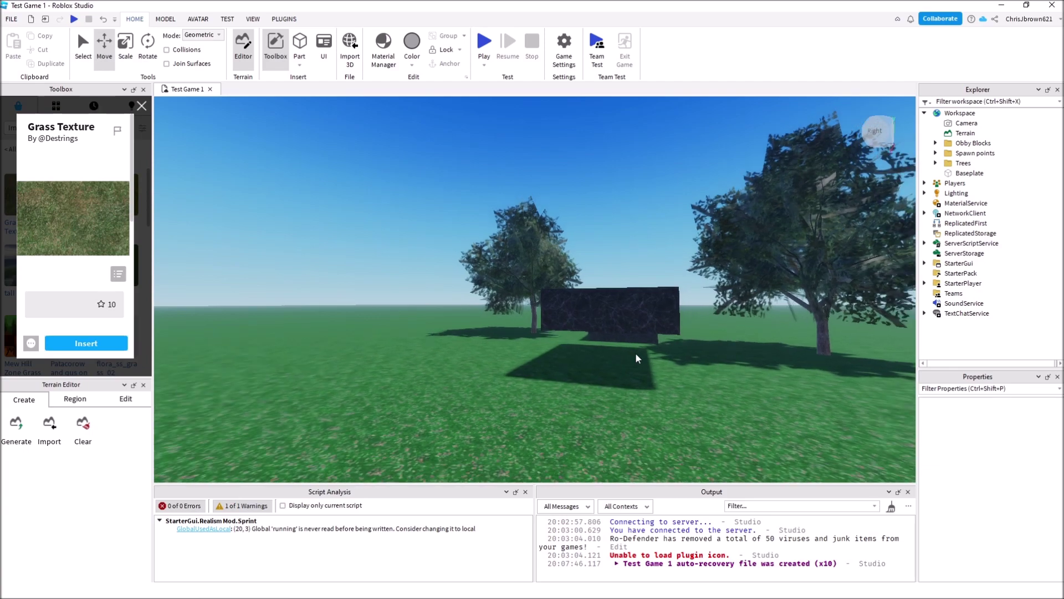
pyautogui.press('w')
pyautogui.moveTo(622, 342); pyautogui.dragTo(605, 344, button='right')
pyautogui.press('s')
pyautogui.press('w')
pyautogui.press('s')
pyautogui.scroll(-4, 604, 343)
pyautogui.scroll(5, 604, 343)
pyautogui.scroll(-5, 605, 344)
pyautogui.scroll(6, 601, 345)
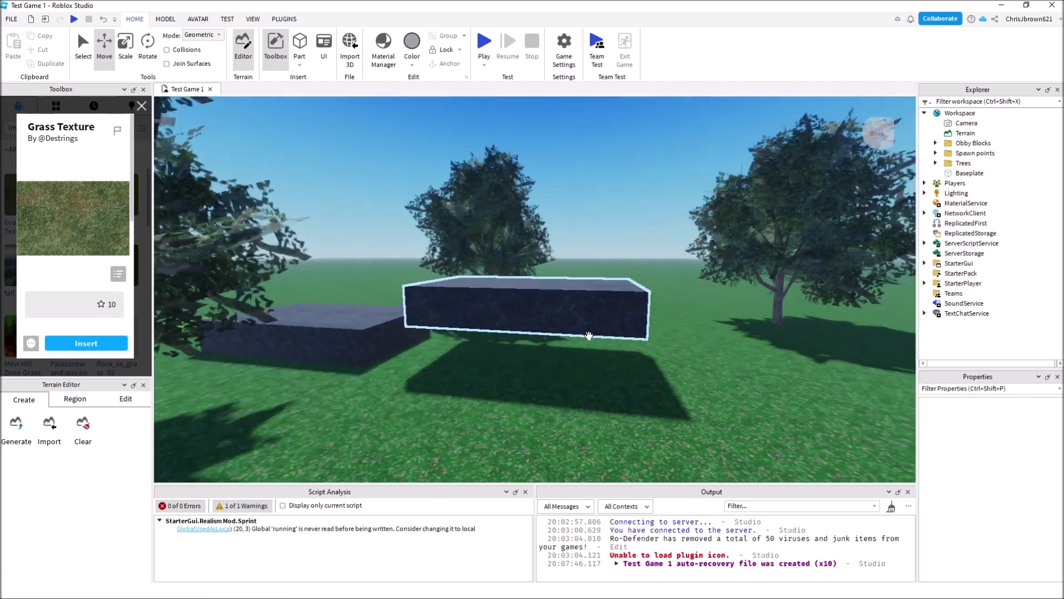
pyautogui.moveTo(589, 335); pyautogui.dragTo(569, 335, button='right')
pyautogui.scroll(-5, 575, 330)
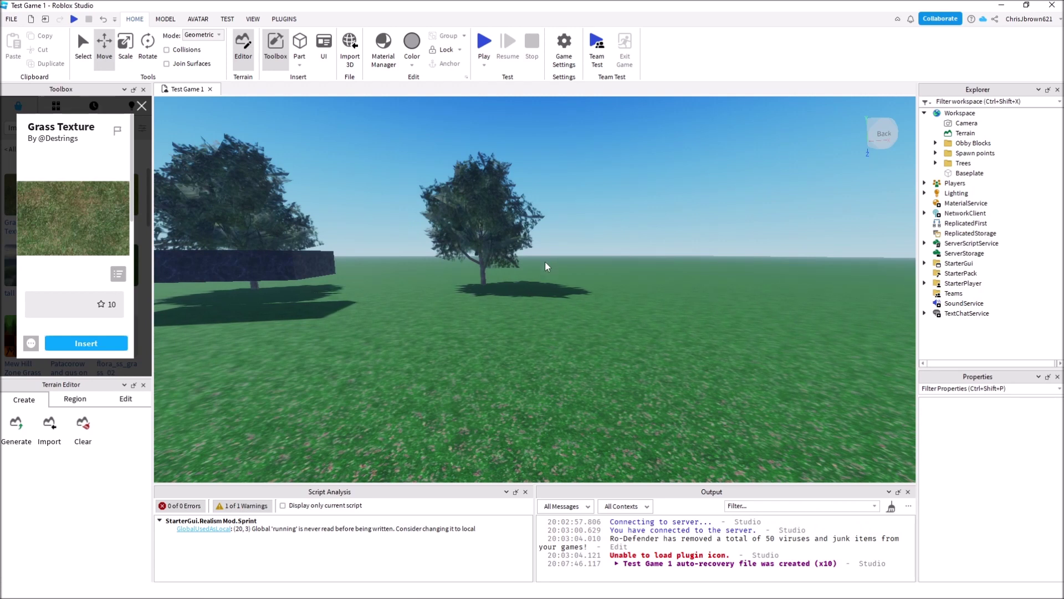
# - Insert a new block part into the workspace
pyautogui.click(302, 71)
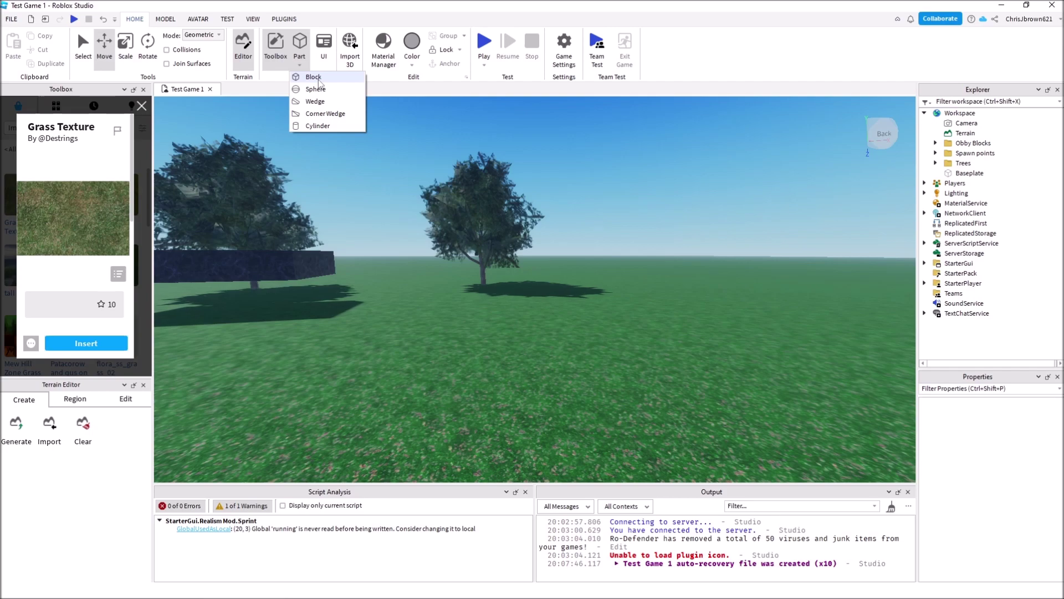
pyautogui.click(313, 77)
pyautogui.moveTo(504, 311); pyautogui.dragTo(503, 311, button='right')
pyautogui.press('w')
pyautogui.press('s')
# - Move the new block along its blue axis, out of the tree's shadow onto open grass
pyautogui.click(86, 60)
pyautogui.click(104, 48)
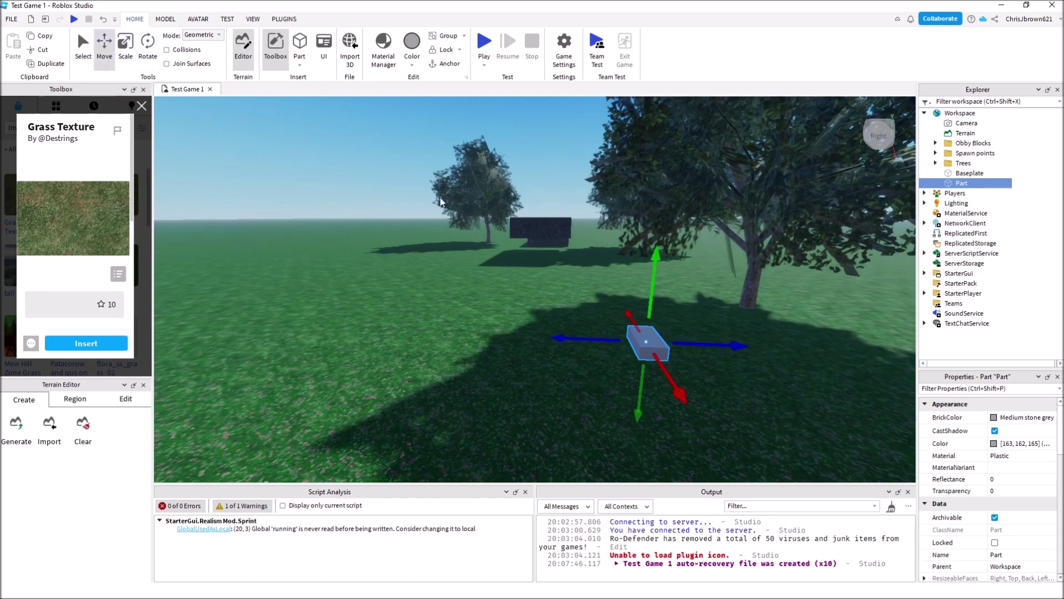
pyautogui.moveTo(561, 336); pyautogui.dragTo(282, 301)
pyautogui.press('a')
pyautogui.moveTo(362, 240); pyautogui.dragTo(358, 239, button='right')
pyautogui.press('a')
pyautogui.press('d')
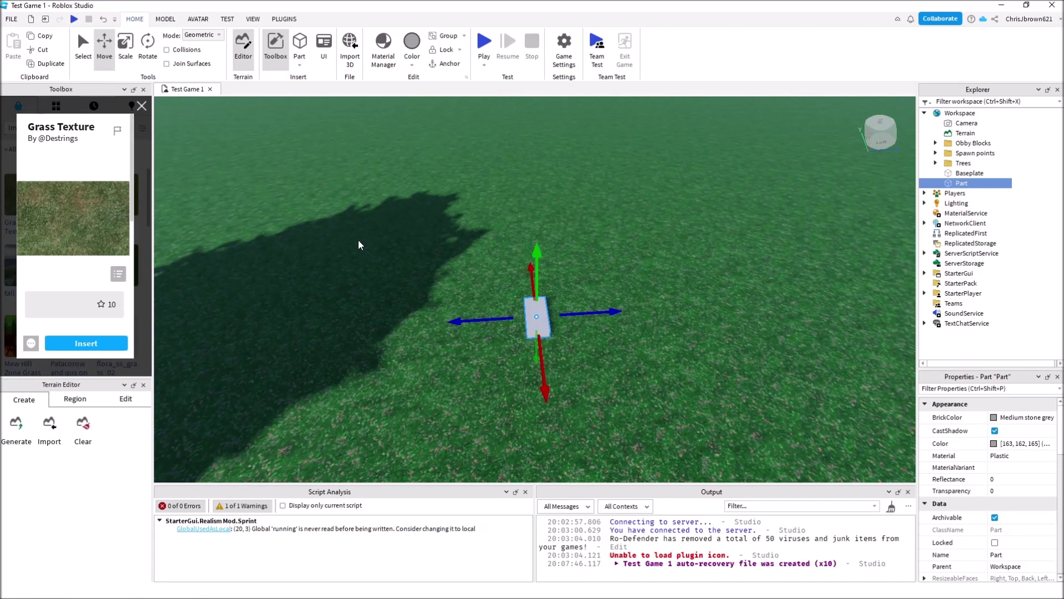
# - Scale the new block along its blue and red axes into a wide, flat platform
pyautogui.click(124, 62)
pyautogui.moveTo(490, 317); pyautogui.dragTo(420, 310)
pyautogui.moveTo(573, 317); pyautogui.dragTo(672, 301)
pyautogui.moveTo(648, 219); pyautogui.dragTo(635, 221, button='right')
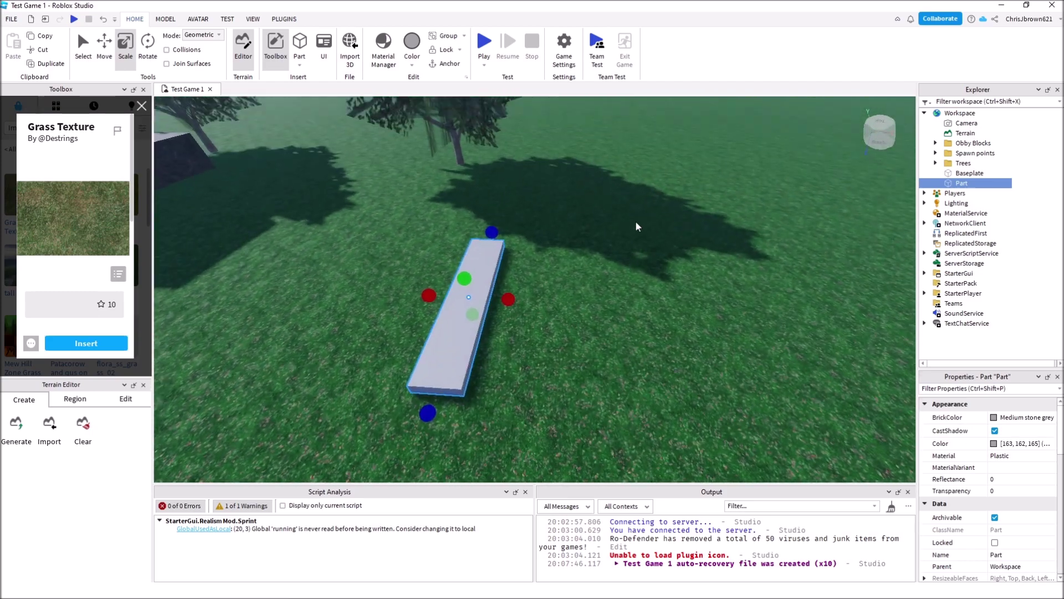
pyautogui.moveTo(499, 293); pyautogui.dragTo(690, 314)
pyautogui.moveTo(300, 269); pyautogui.dragTo(300, 268, button='right')
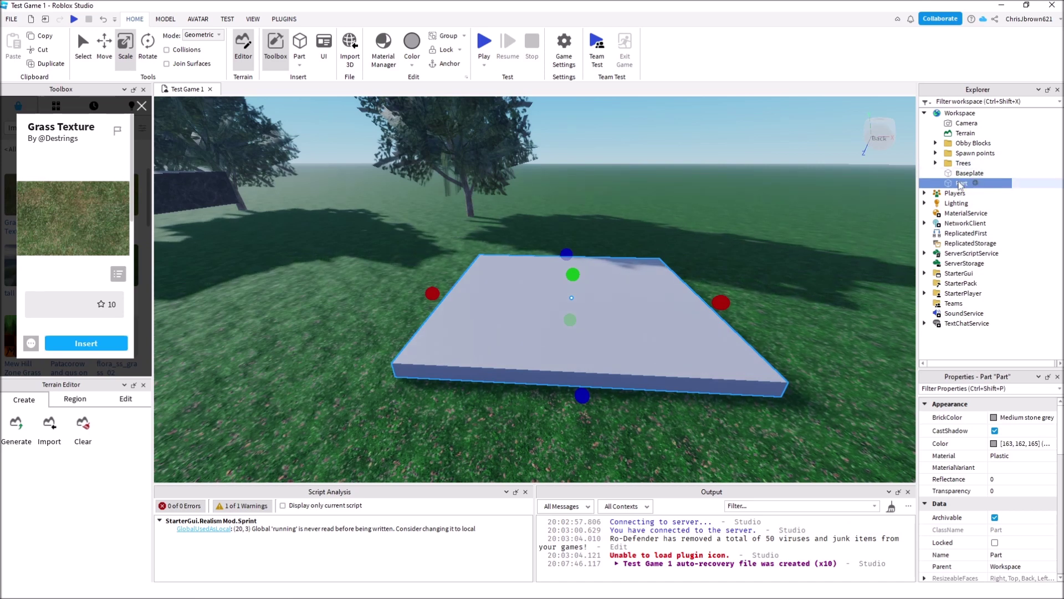
# - Rename the new part as Obby Block 2
pyautogui.press('F2')
pyautogui.click(935, 143)
pyautogui.click(934, 144)
pyautogui.click(962, 185)
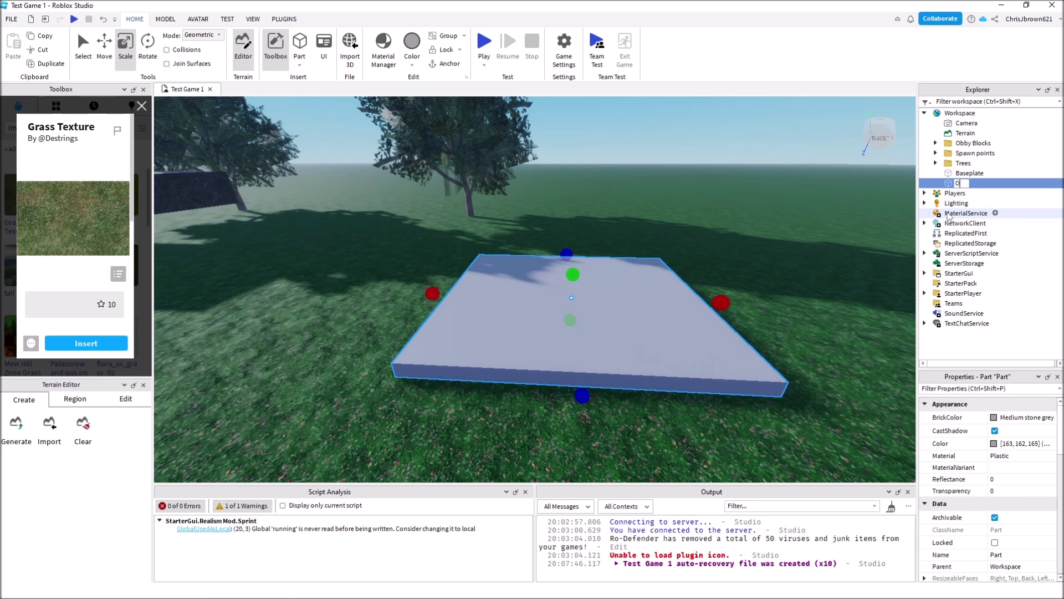
pyautogui.write('Obby Block 2')
pyautogui.press('Return')
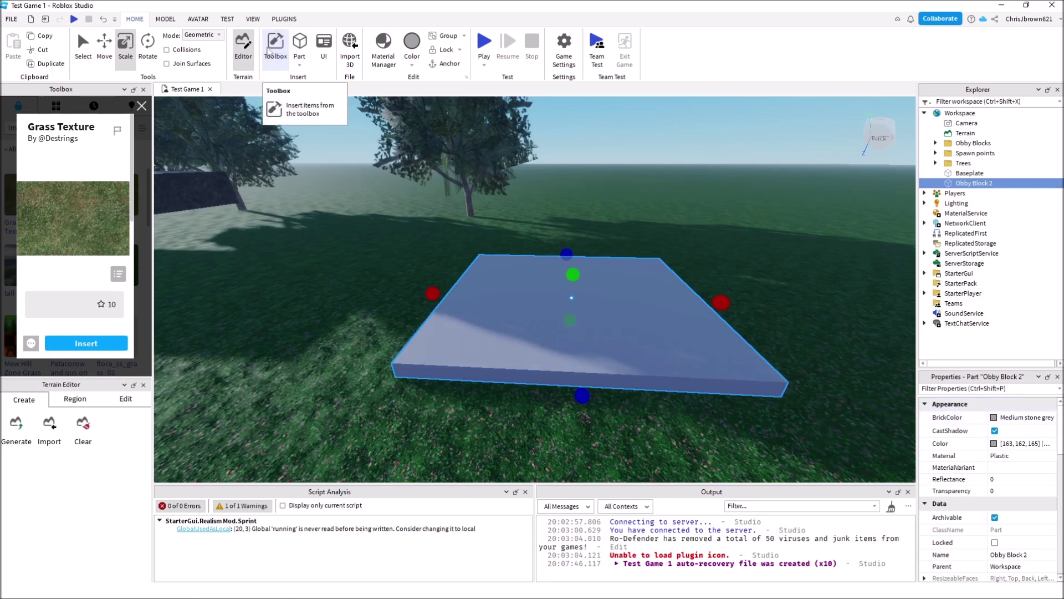
# - Hide the Properties window and show it again
pyautogui.click(253, 19)
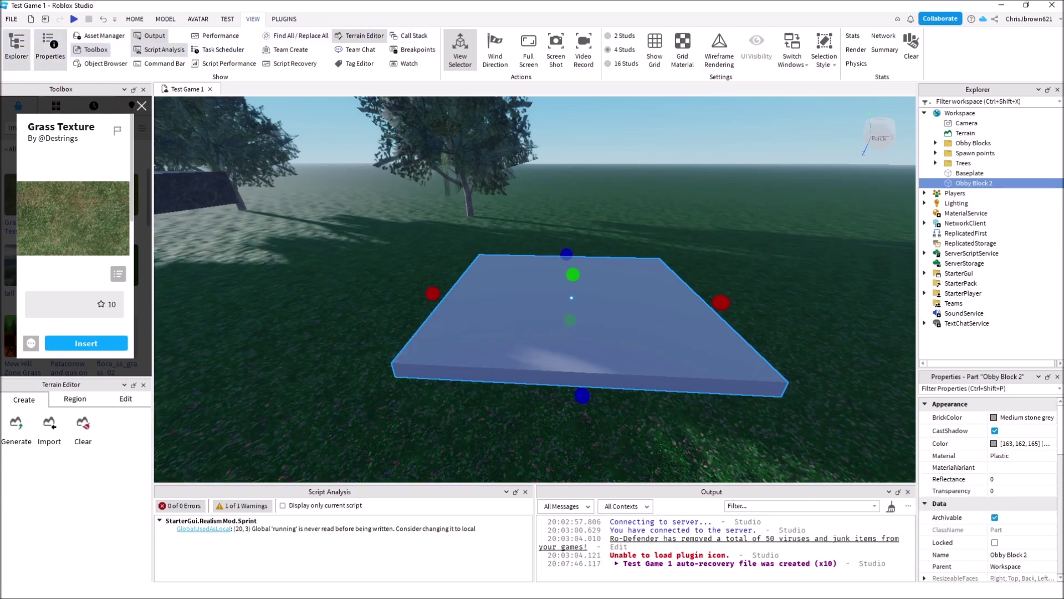
pyautogui.click(47, 67)
pyautogui.click(43, 65)
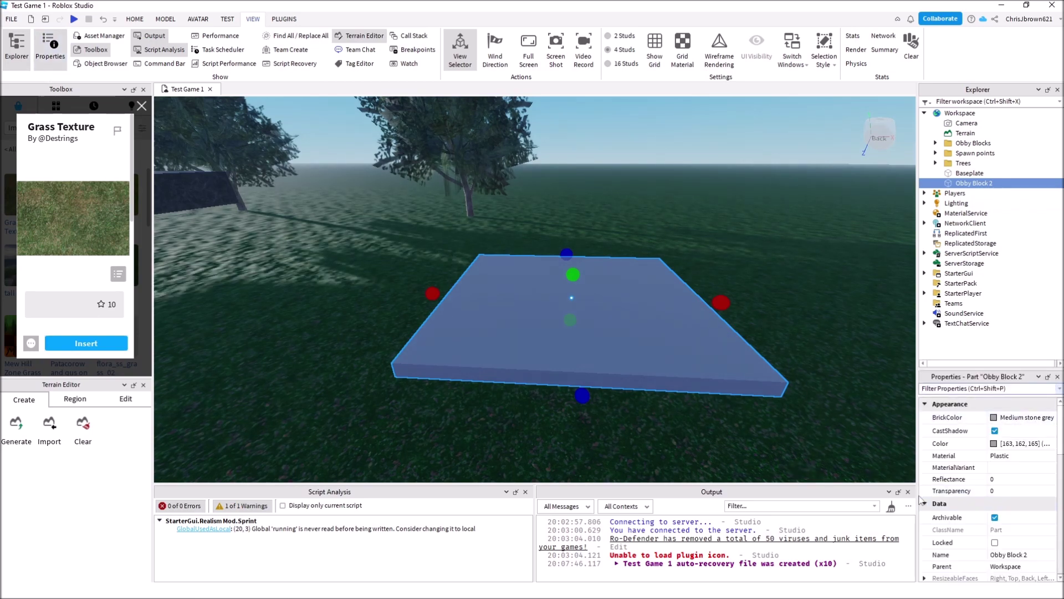
pyautogui.moveTo(769, 334); pyautogui.dragTo(769, 344, button='right')
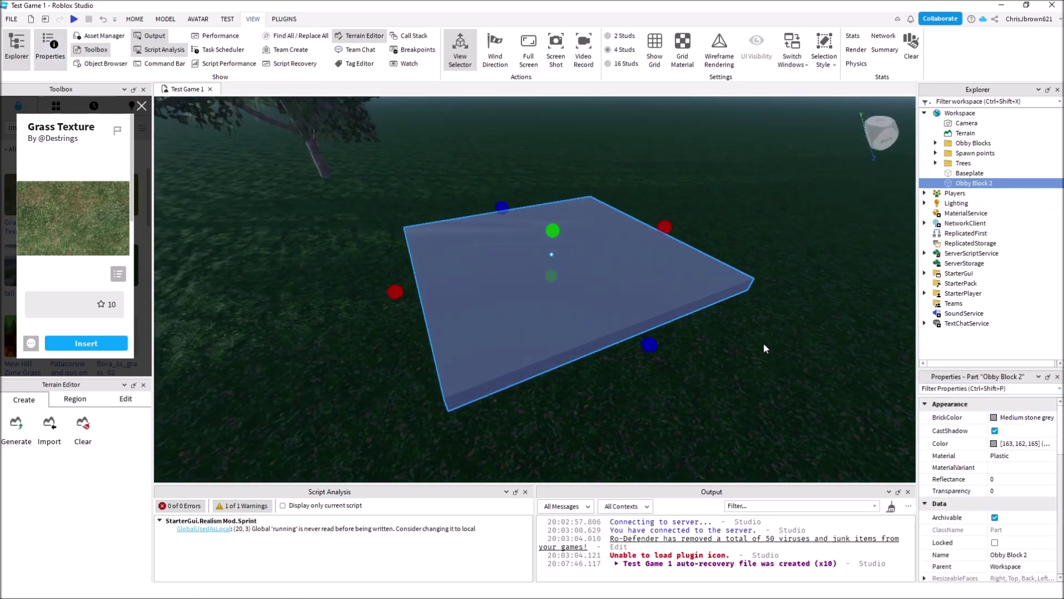
pyautogui.click(135, 20)
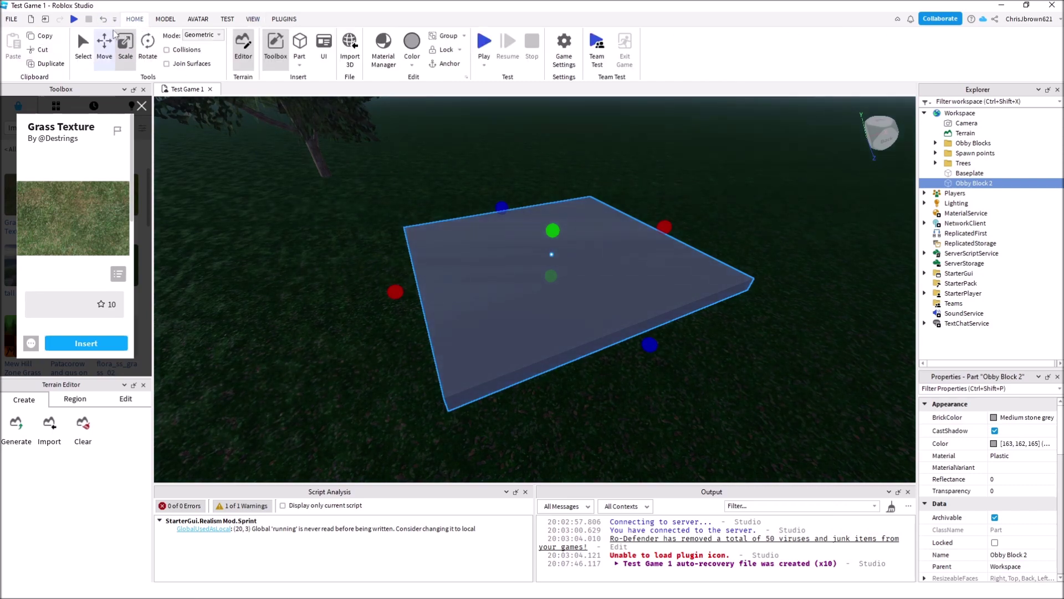
# - Scale Obby Block 2 upward to make the platform slightly thicker
pyautogui.click(86, 47)
pyautogui.moveTo(692, 375); pyautogui.dragTo(697, 368, button='right')
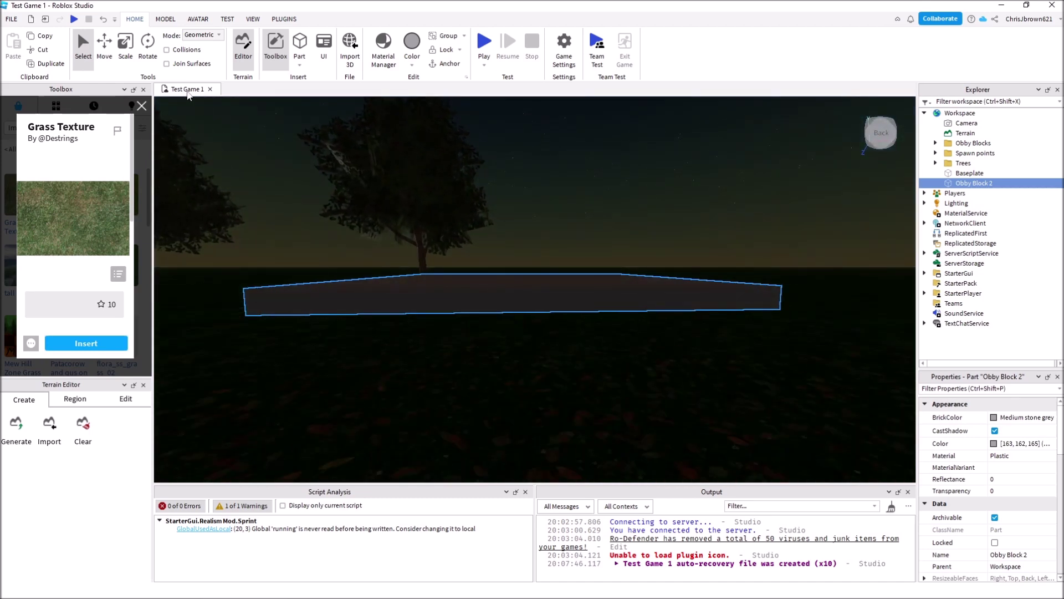
pyautogui.click(132, 48)
pyautogui.moveTo(522, 257); pyautogui.dragTo(523, 240)
pyautogui.press('a')
pyautogui.moveTo(475, 259); pyautogui.dragTo(478, 265, button='right')
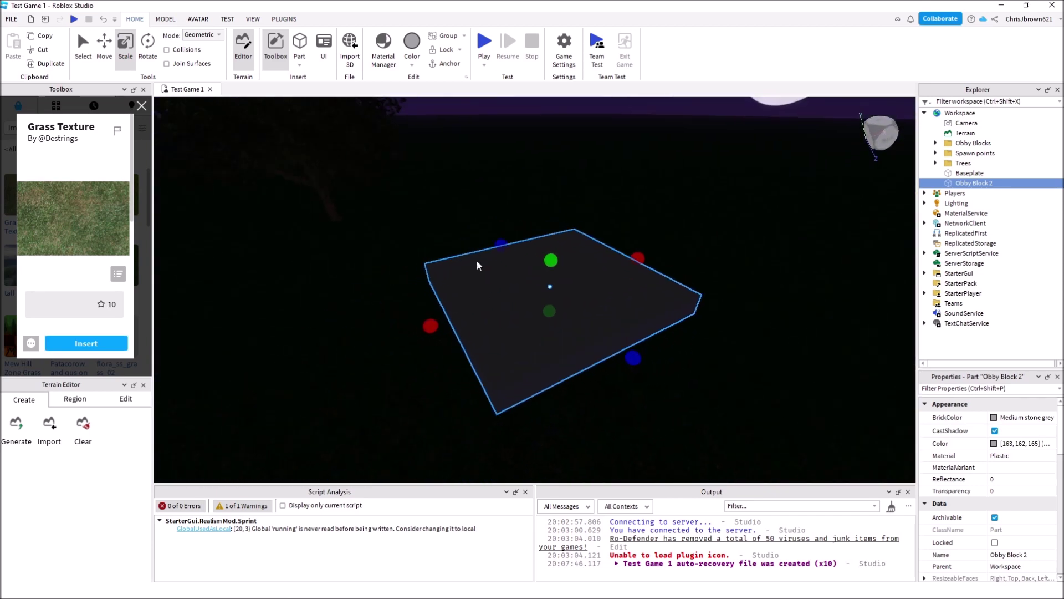
# - Close the Grass Texture preview and set Obby Block 2's color to dark green, #005500
pyautogui.click(142, 108)
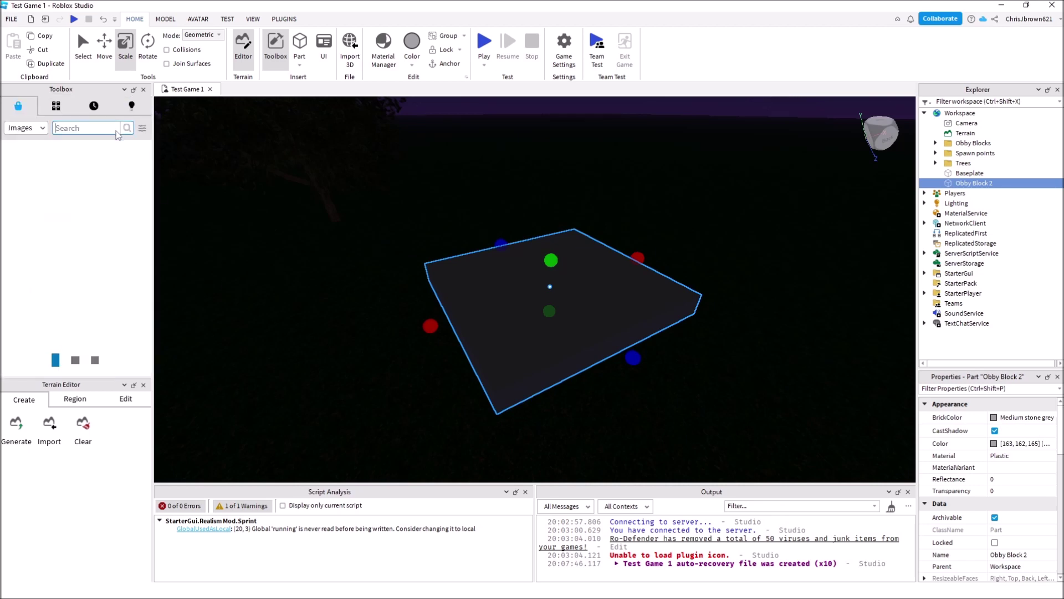
pyautogui.click(114, 128)
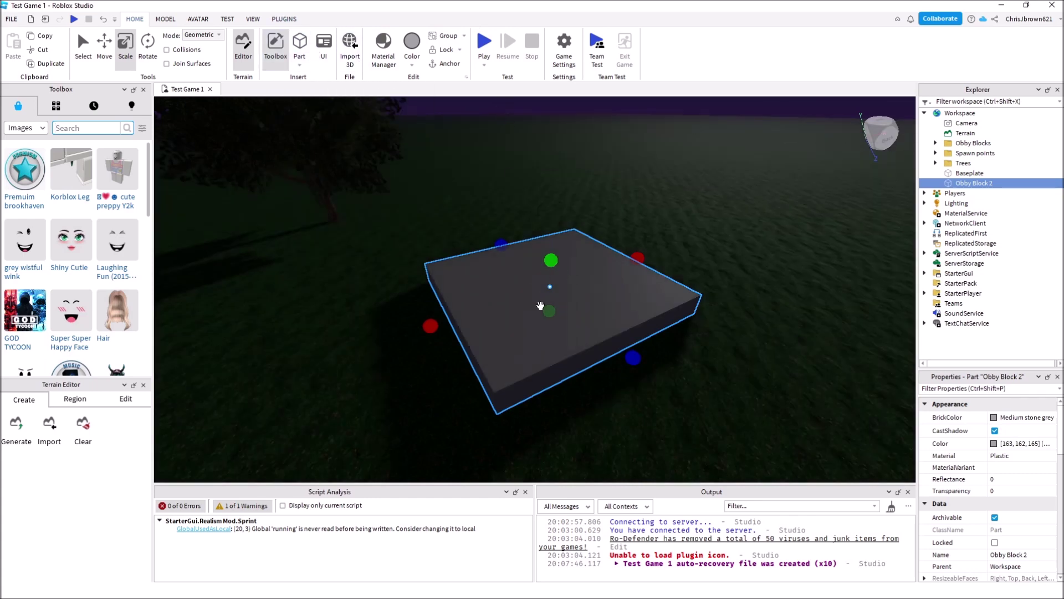
pyautogui.click(994, 444)
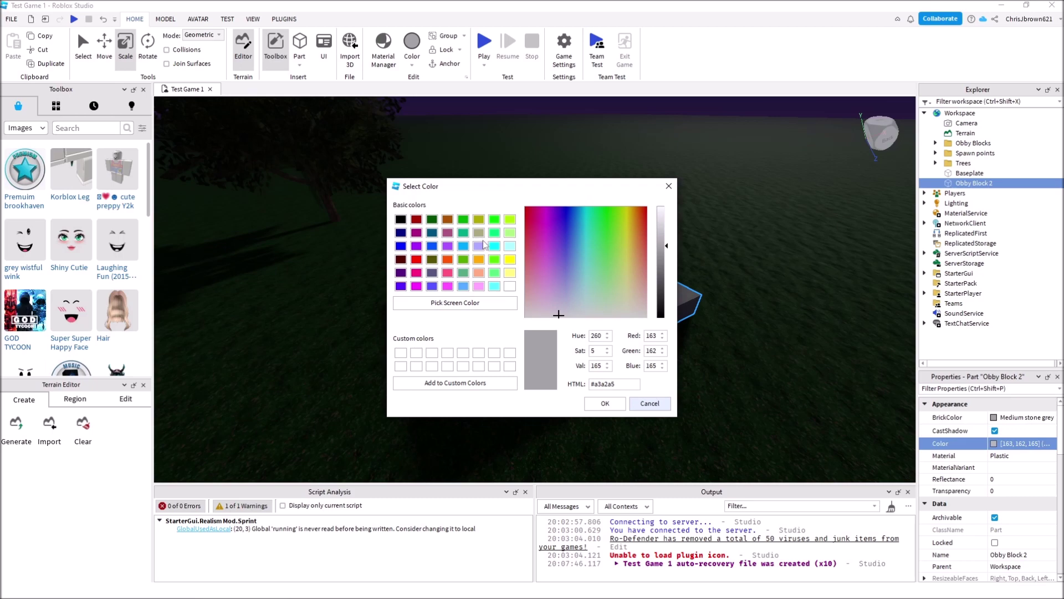
pyautogui.click(433, 220)
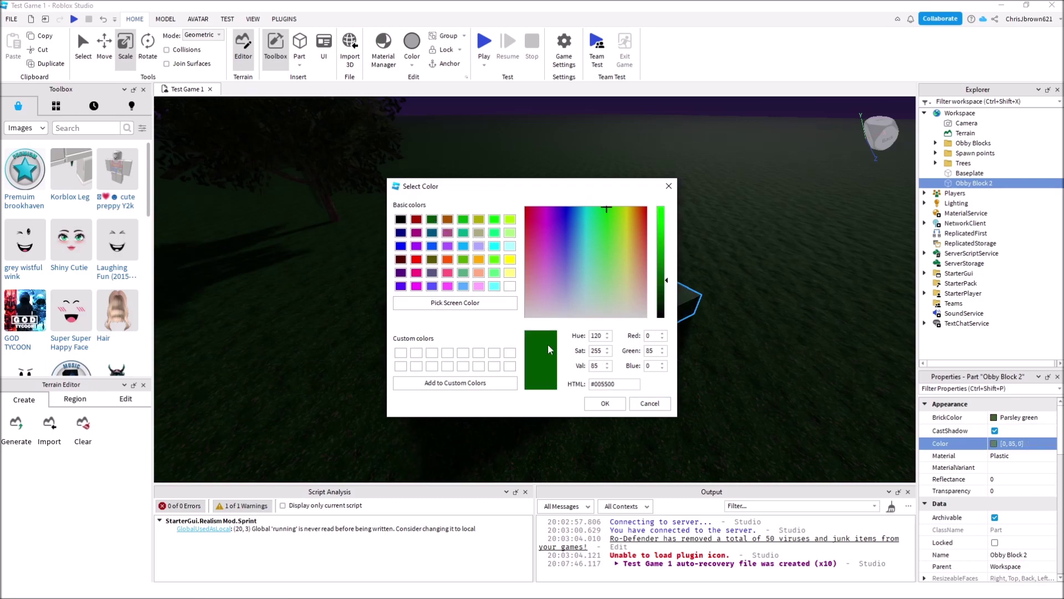
pyautogui.click(605, 408)
# - Inspect the green Obby Block 2 from several angles and distances, ending with the Select tool active
pyautogui.scroll(5, 618, 380)
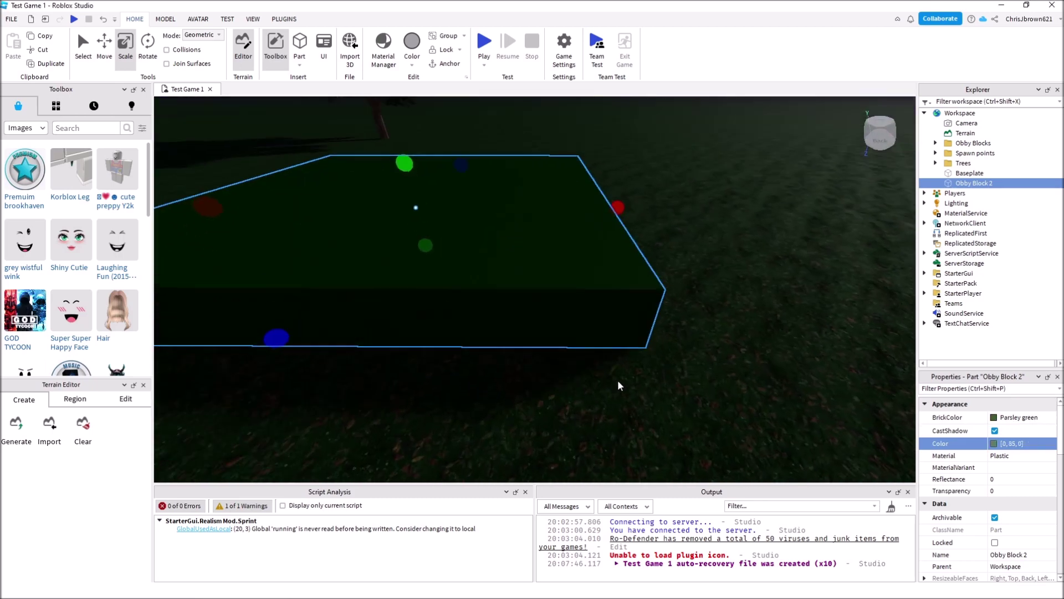
pyautogui.moveTo(618, 380); pyautogui.dragTo(617, 380, button='right')
pyautogui.scroll(-3, 618, 380)
pyautogui.moveTo(617, 380); pyautogui.dragTo(617, 380, button='middle')
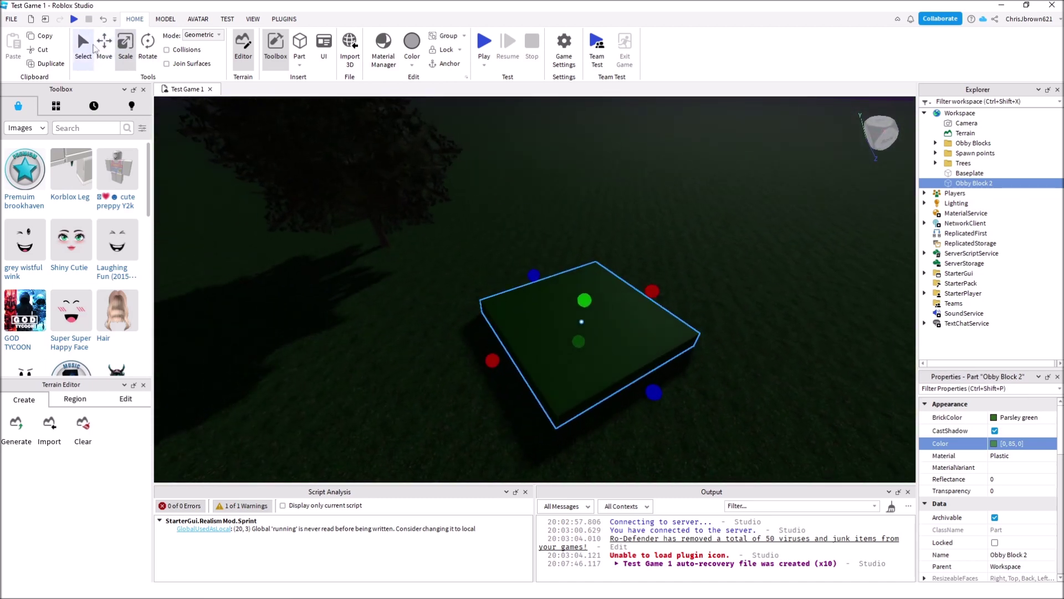
pyautogui.click(105, 56)
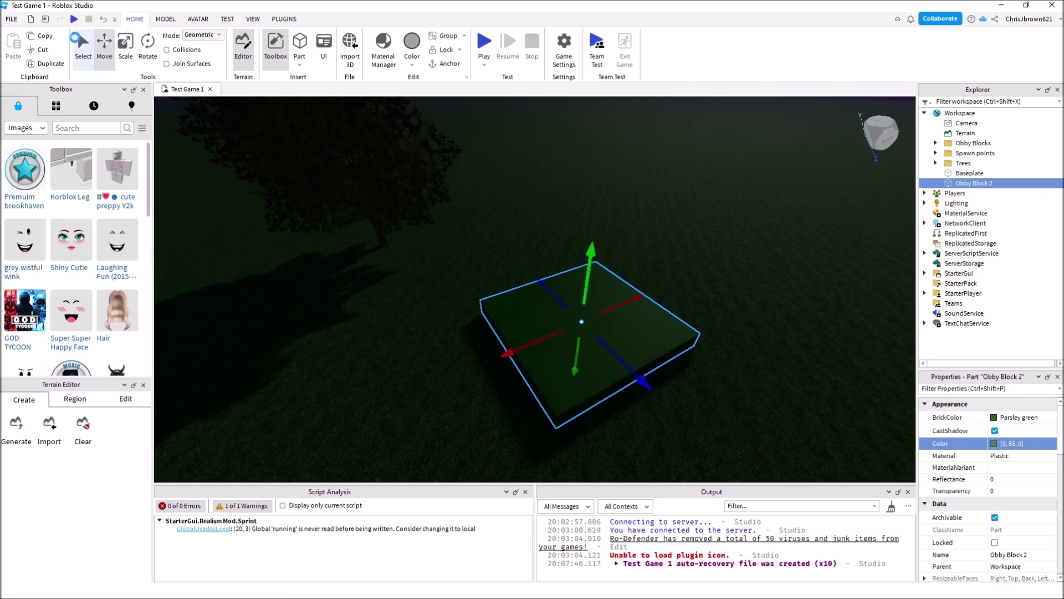
pyautogui.click(78, 43)
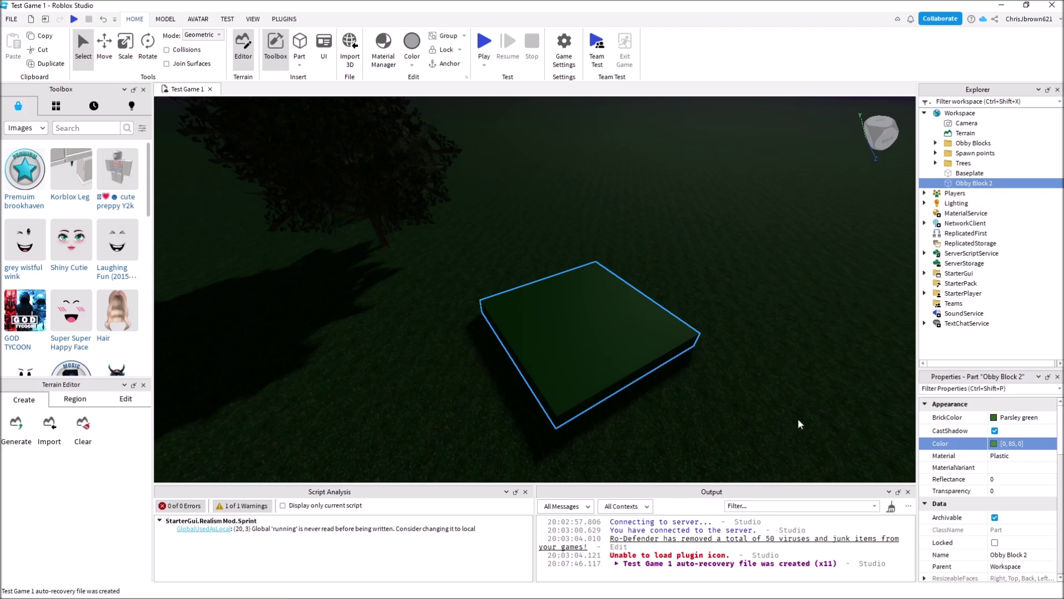
pyautogui.moveTo(748, 397); pyautogui.dragTo(748, 397, button='right')
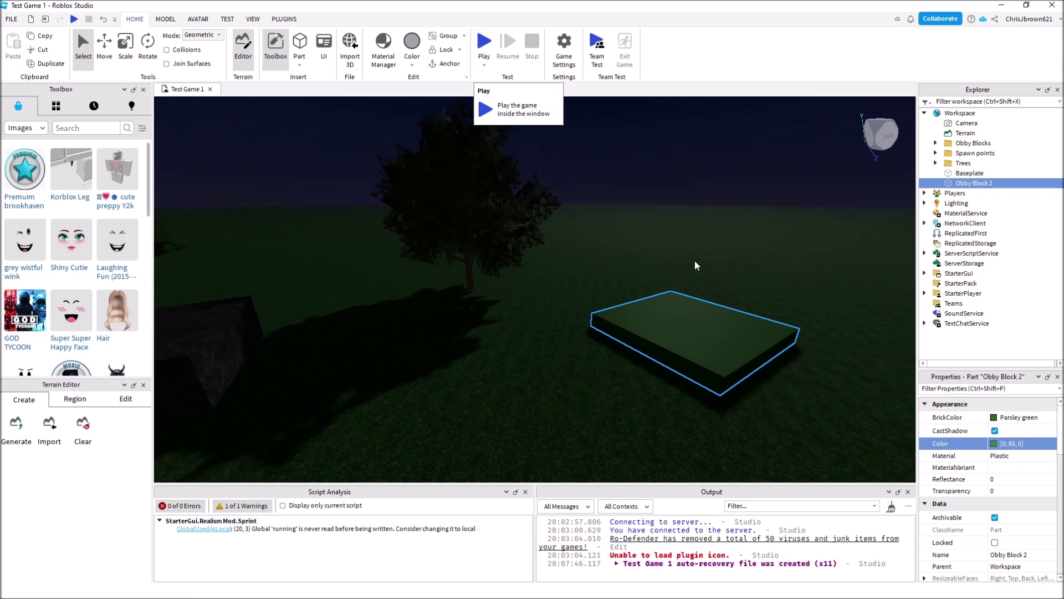
pyautogui.moveTo(773, 392); pyautogui.dragTo(774, 391, button='right')
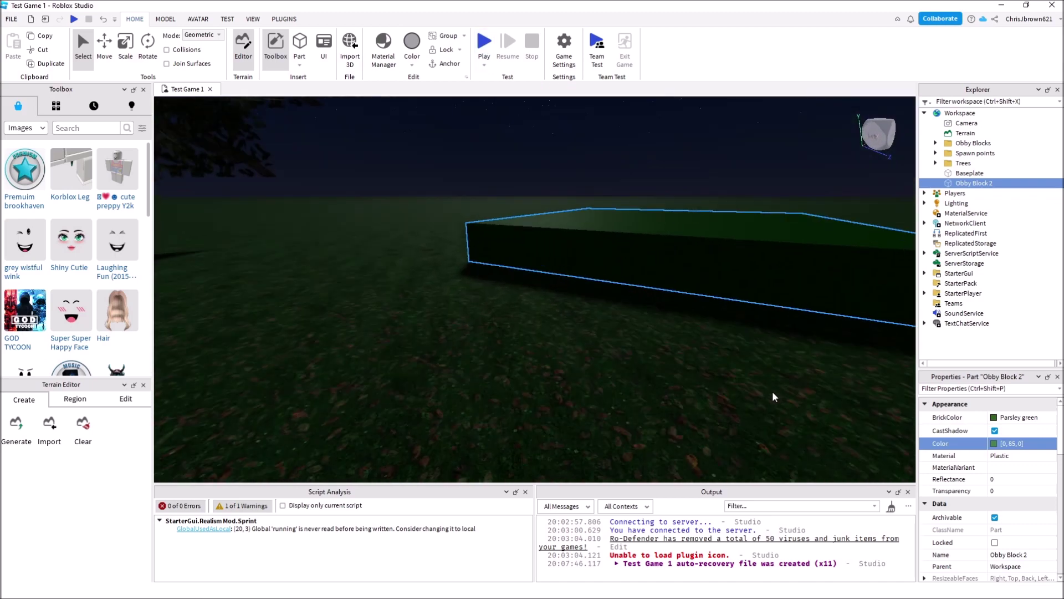
pyautogui.scroll(8, 773, 391)
pyautogui.moveTo(773, 391); pyautogui.dragTo(773, 390, button='right')
pyautogui.press('s')
pyautogui.press('d')
pyautogui.press('s')
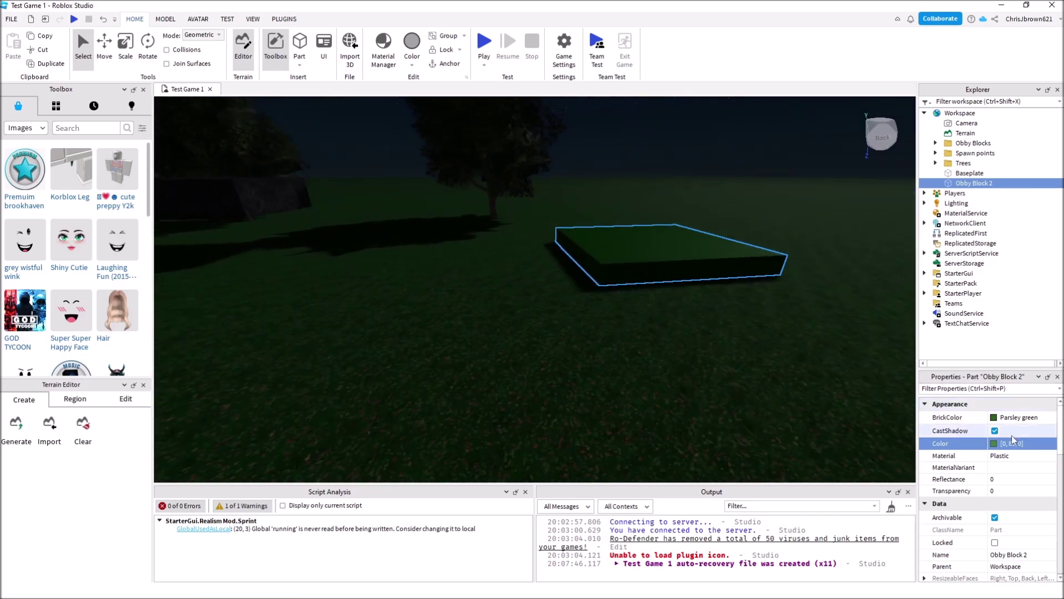
# - Anchor Obby Block 2 so it stays fixed in place
pyautogui.scroll(-8, 1009, 443)
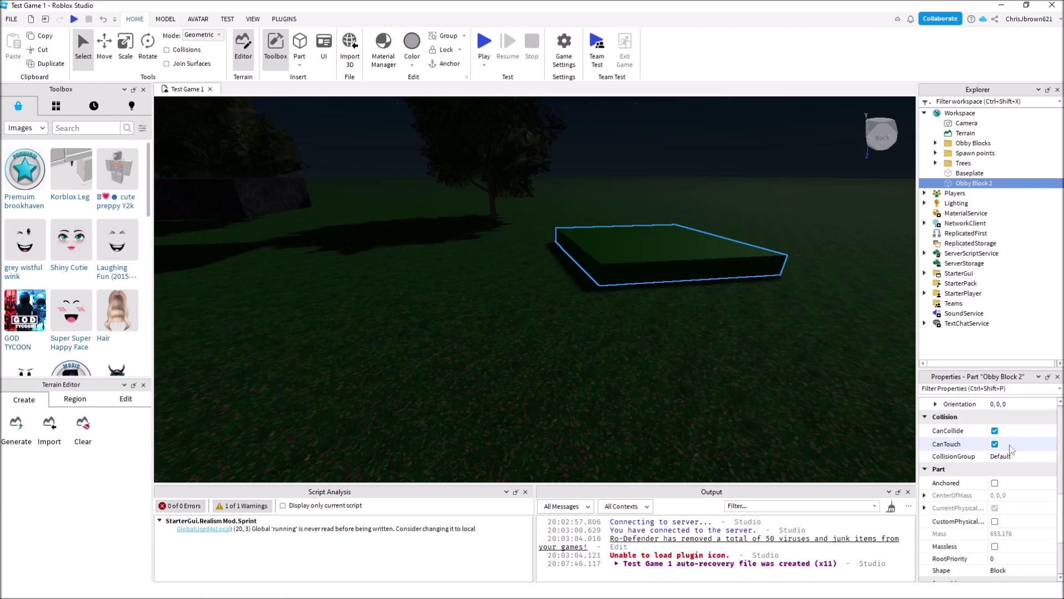
pyautogui.scroll(-1, 1009, 444)
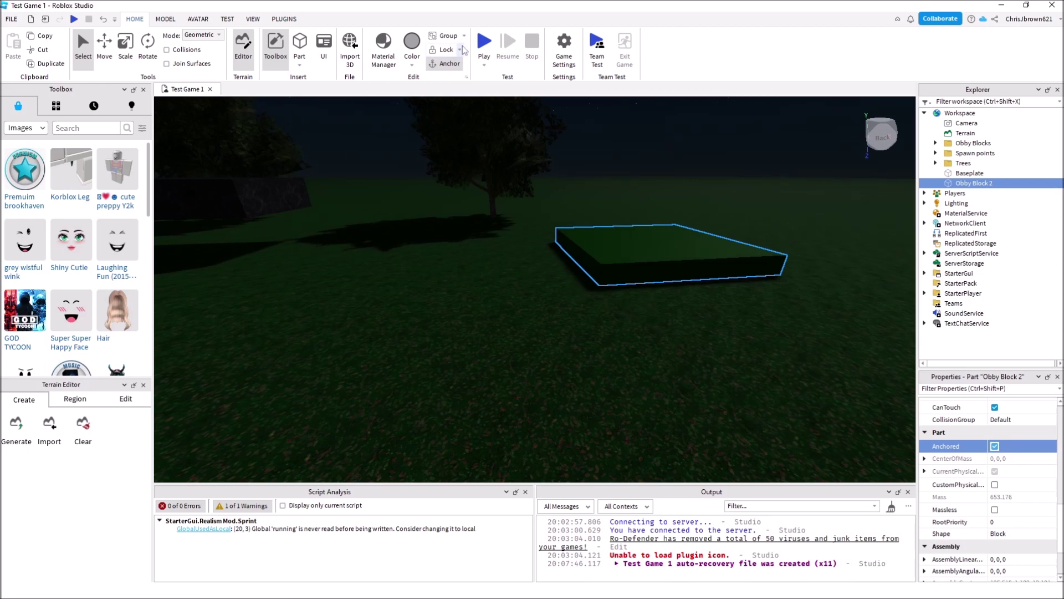
# - Start a play test and run the character from the spawn point past the dark blocks to the green platform
pyautogui.click(483, 44)
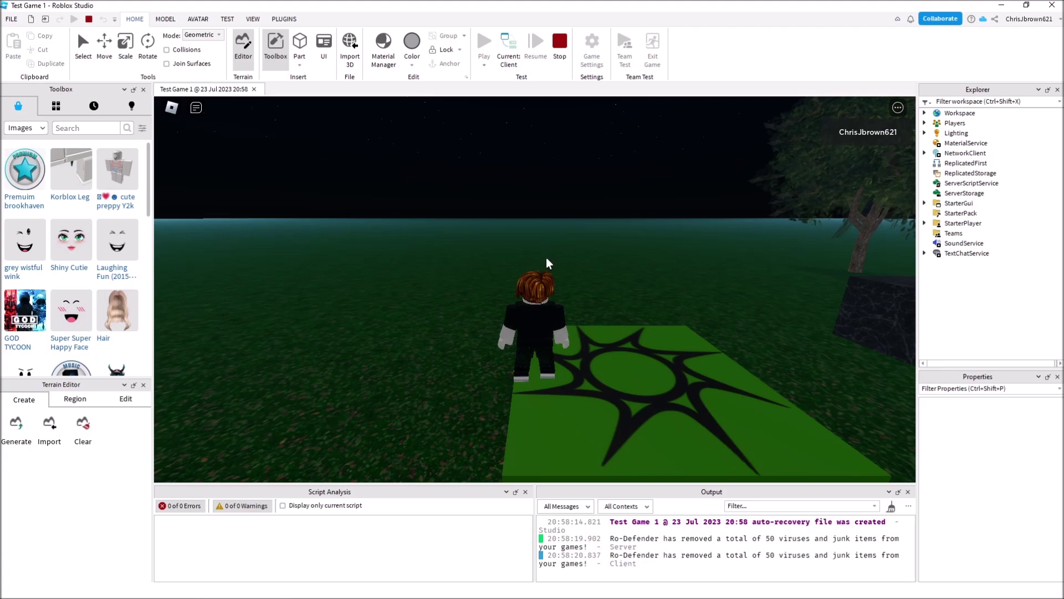
pyautogui.moveTo(546, 258); pyautogui.dragTo(547, 257, button='right')
pyautogui.press('w')
pyautogui.press('w')
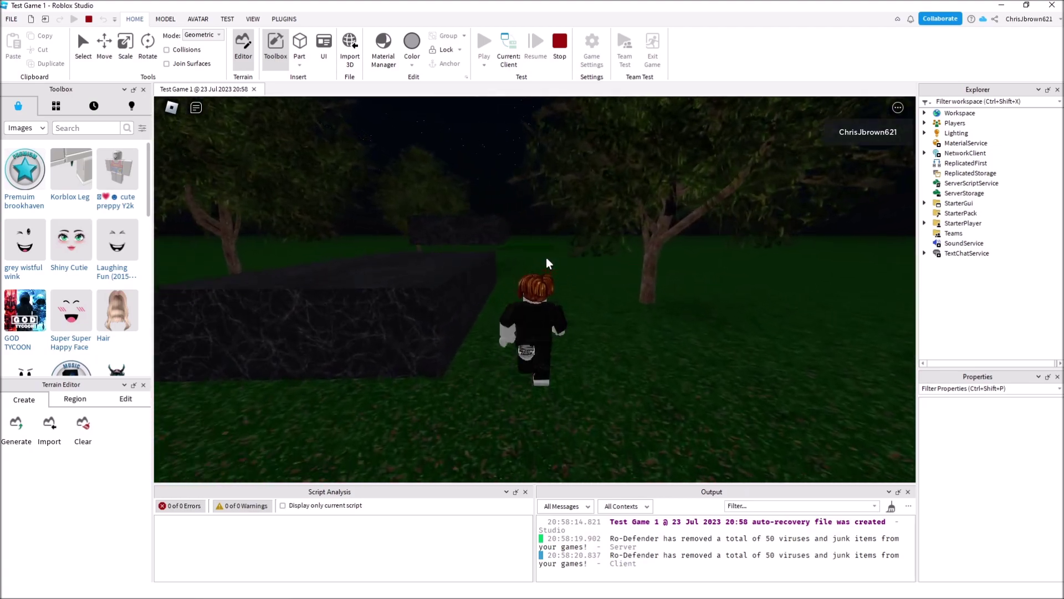
pyautogui.press('w')
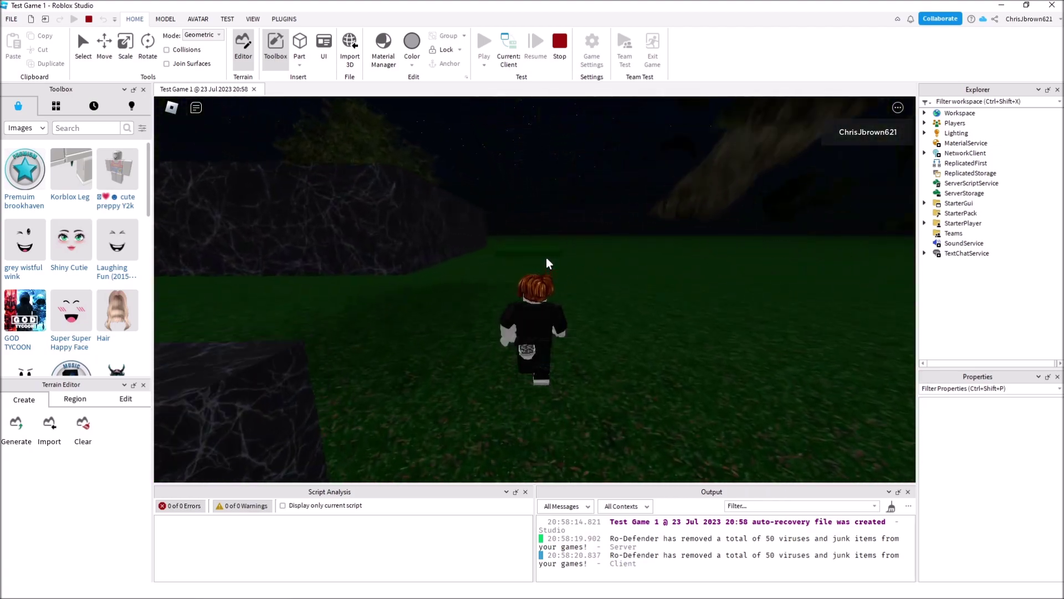
pyautogui.press('w')
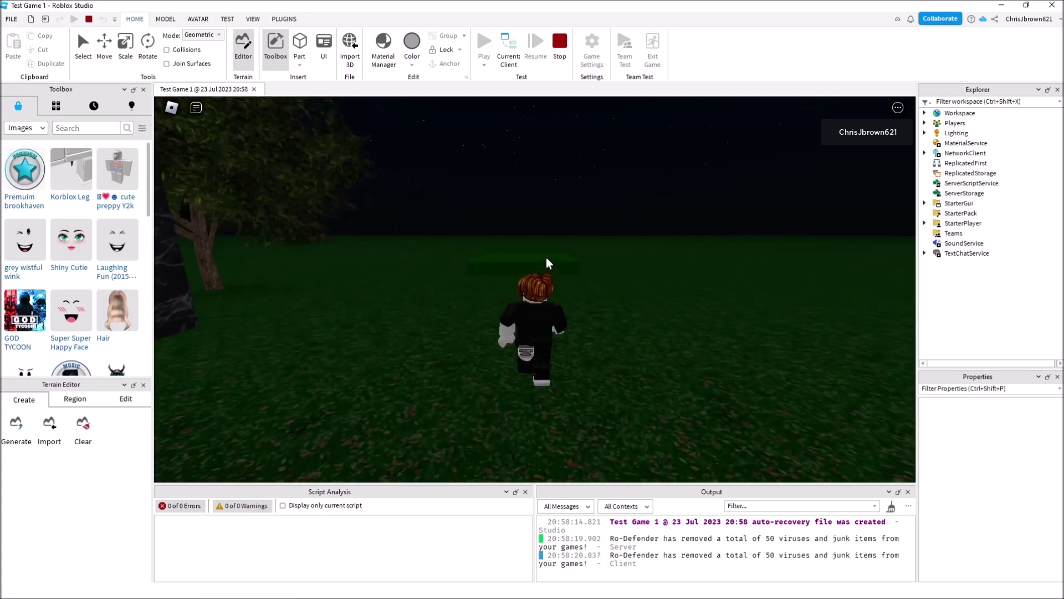
pyautogui.press('w')
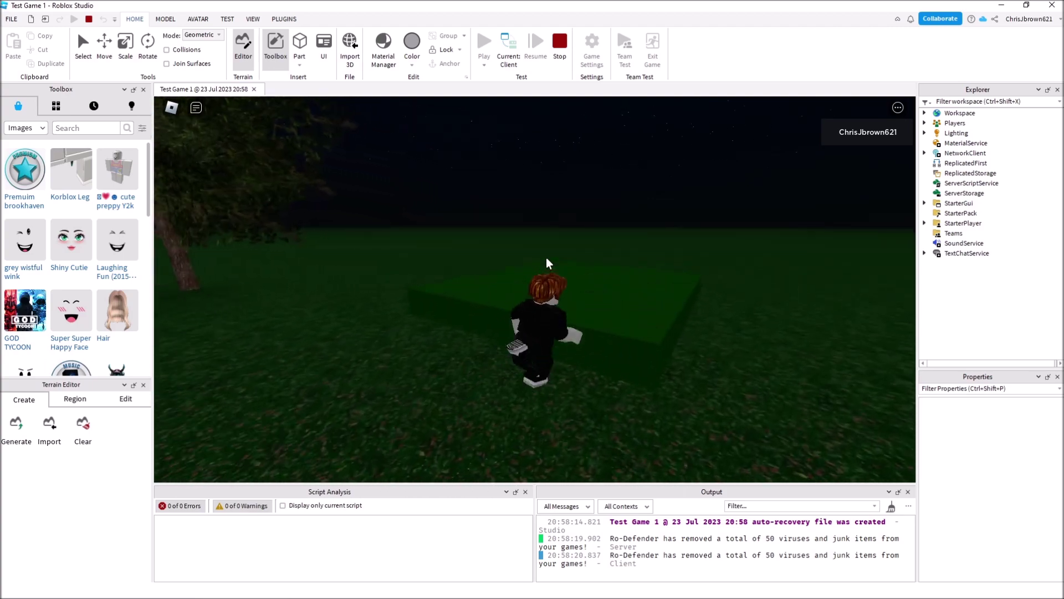
pyautogui.press('Left')
pyautogui.press('d')
pyautogui.press('Right')
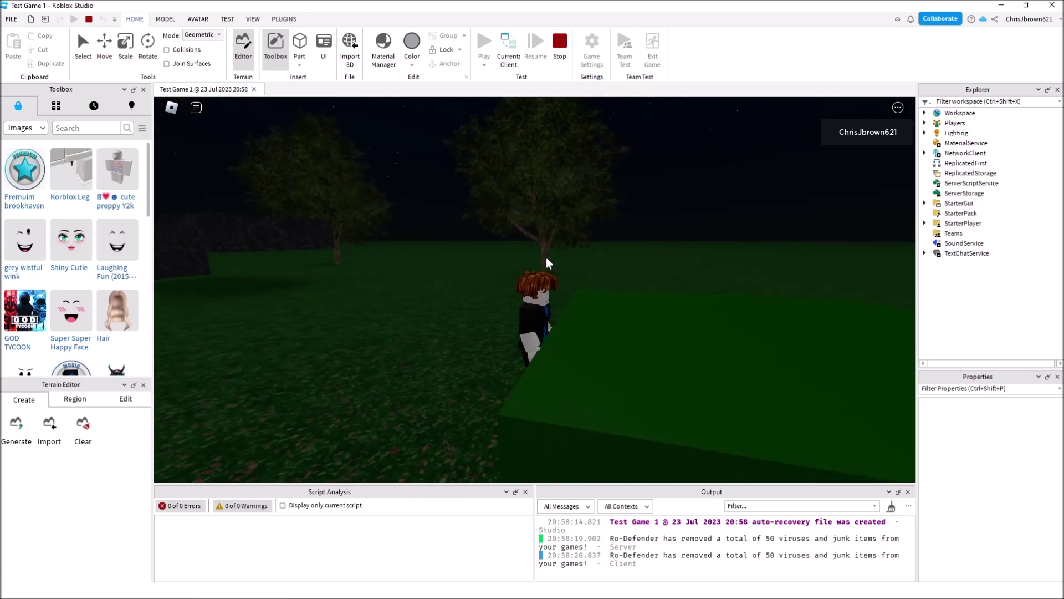
# - Jump the character onto the green platform, move around on it and stop the play test
pyautogui.press('space')
pyautogui.press('s')
pyautogui.press('a')
pyautogui.press('d')
pyautogui.press('space')
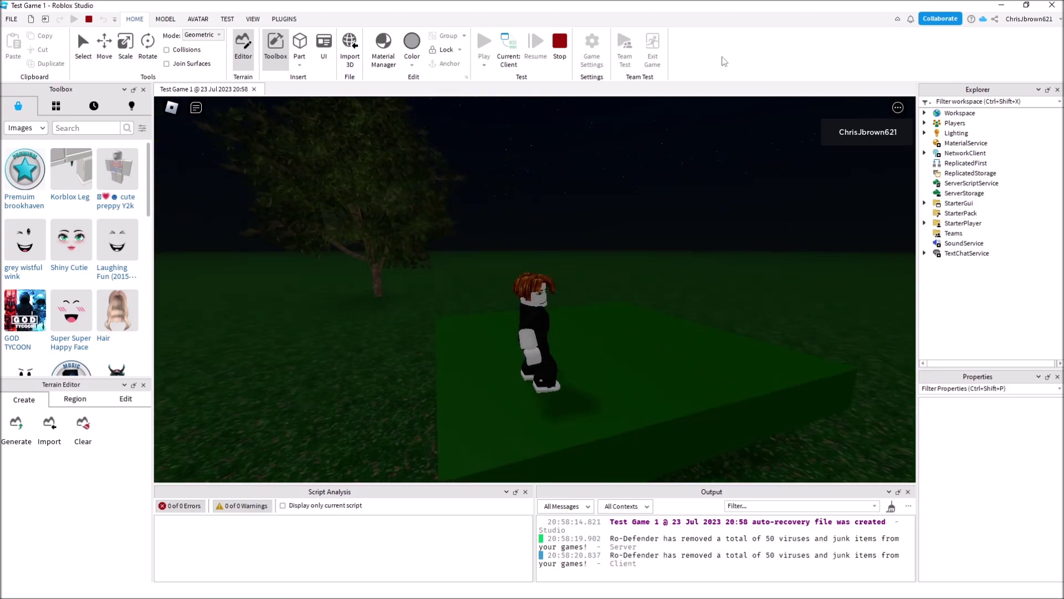
pyautogui.click(561, 44)
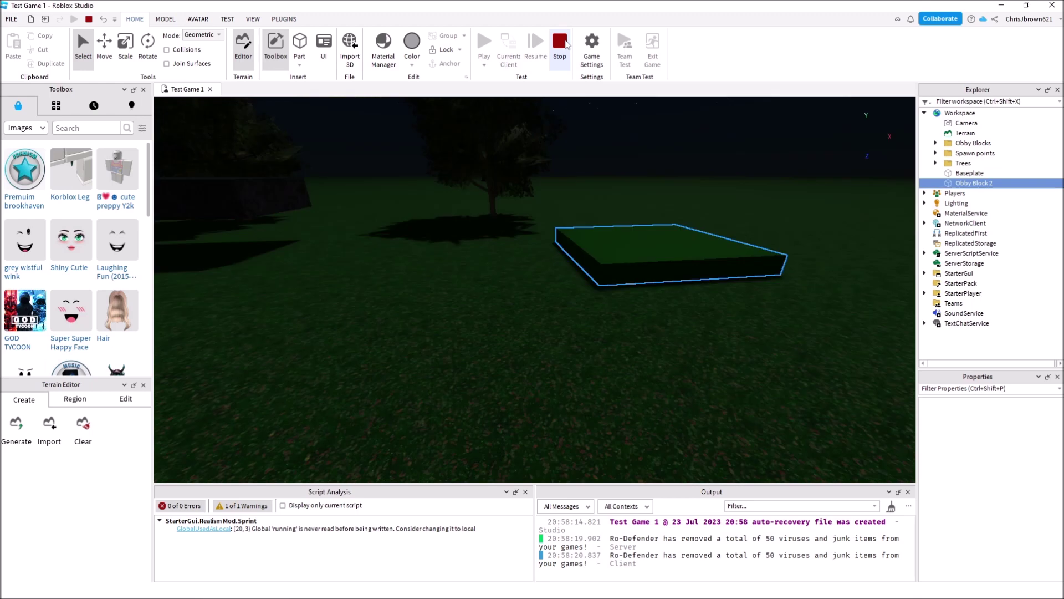
# - Review the properties of Obby Block 2 and examine the block and its surroundings from several angles
pyautogui.scroll(-10, 1001, 495)
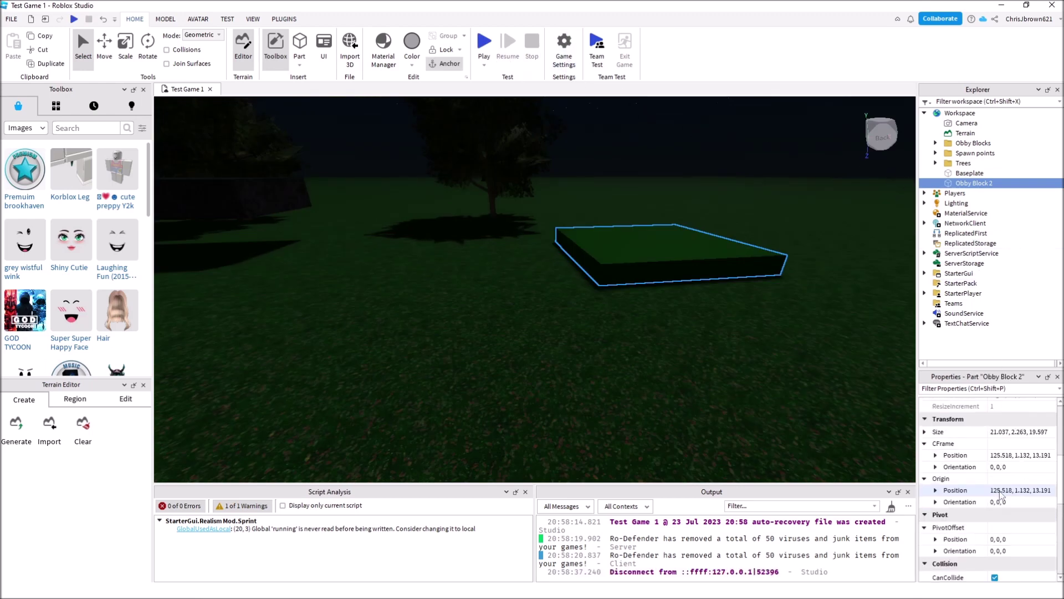
pyautogui.scroll(5, 998, 493)
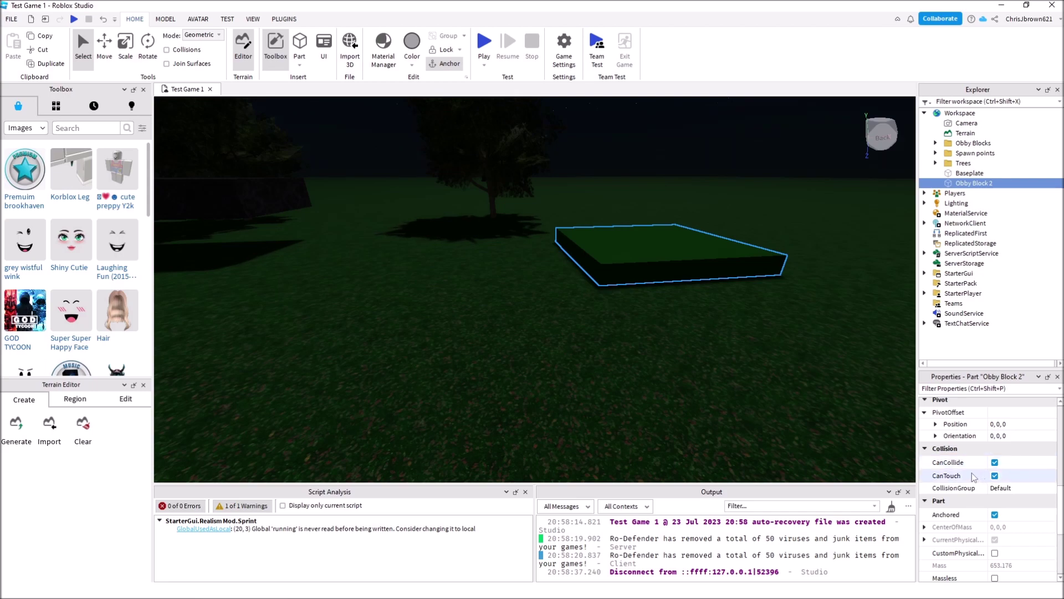
pyautogui.moveTo(778, 284); pyautogui.dragTo(750, 301, button='right')
pyautogui.press('w')
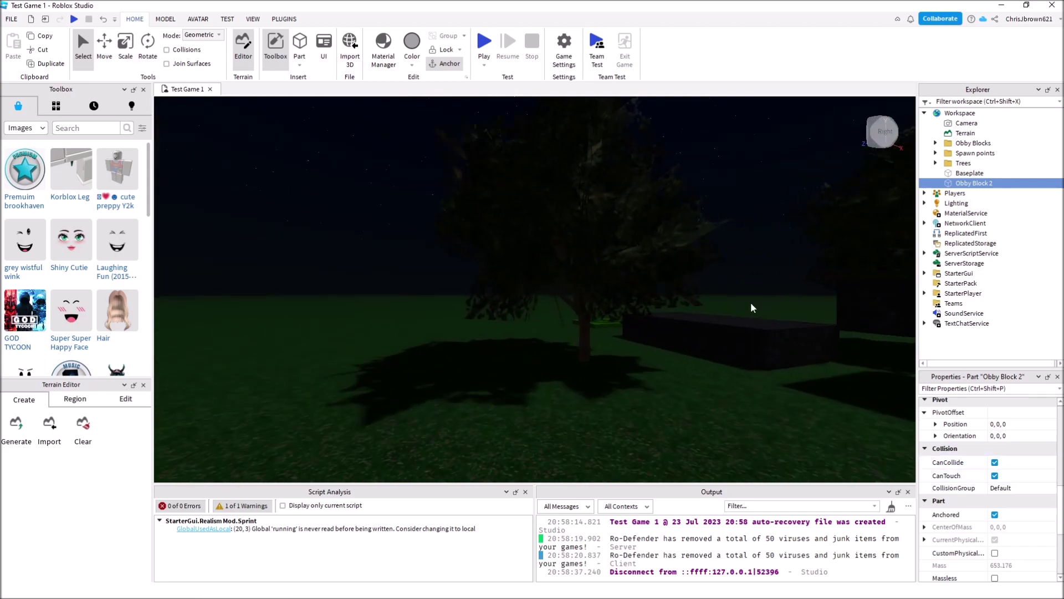
pyautogui.press('f')
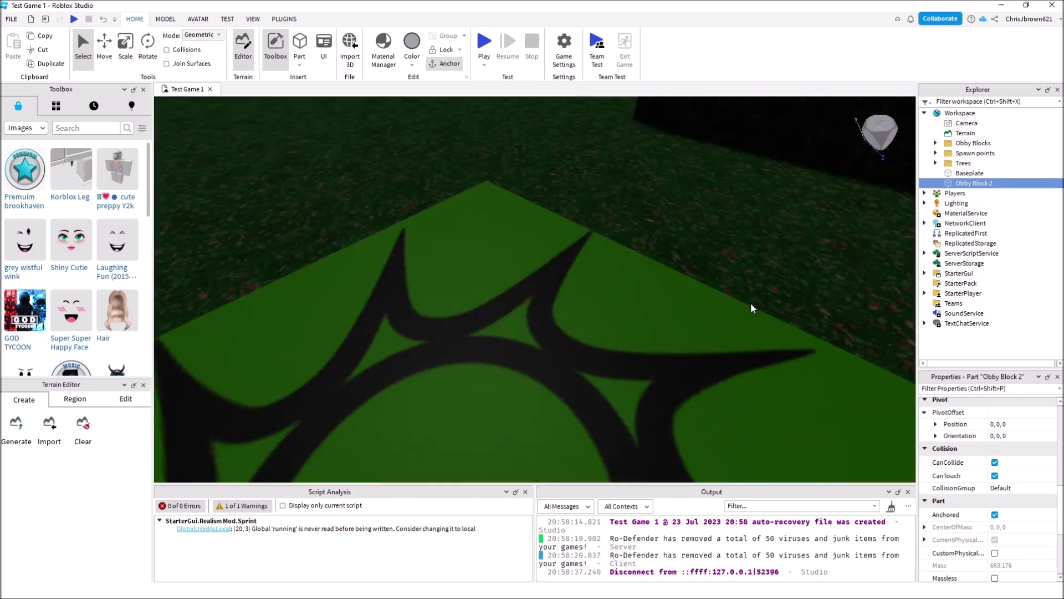
pyautogui.scroll(-4, 571, 334)
pyautogui.moveTo(571, 334); pyautogui.dragTo(570, 333, button='right')
pyautogui.press('s')
pyautogui.press('f')
pyautogui.moveTo(602, 350); pyautogui.dragTo(601, 349, button='right')
pyautogui.press('d')
pyautogui.scroll(-2, 602, 349)
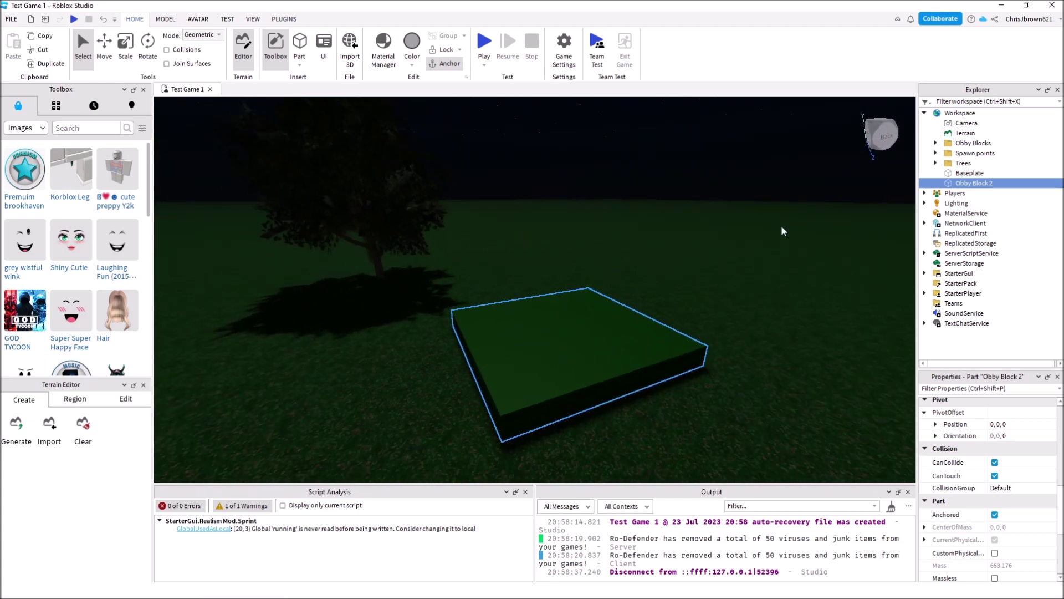
# - Try recoloring Obby Block 2 with a color sampled from the surrounding grass, #112711
pyautogui.click(743, 405)
pyautogui.click(603, 331)
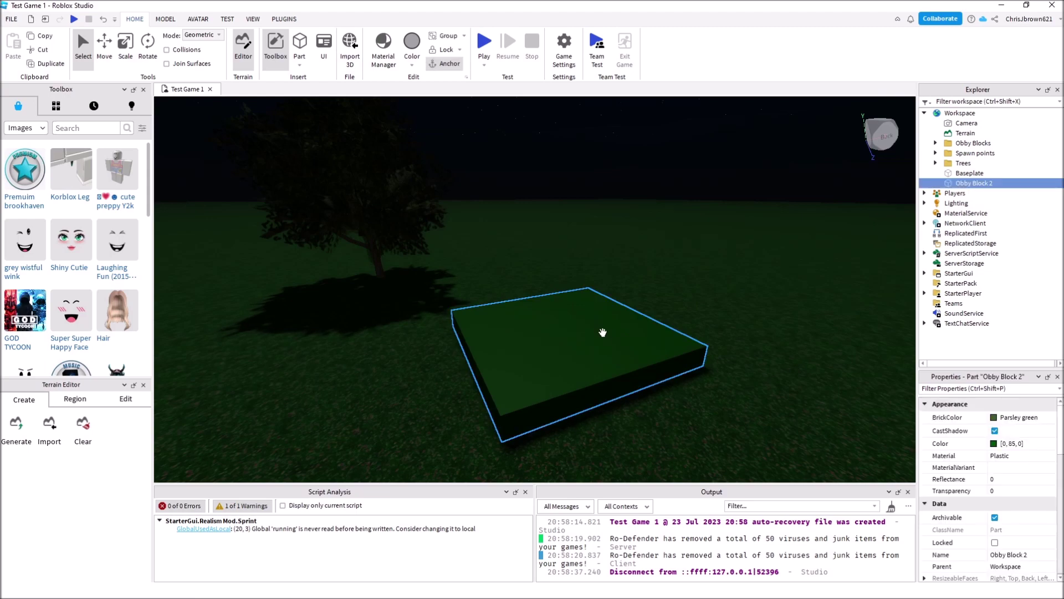
pyautogui.scroll(1, 639, 311)
pyautogui.moveTo(717, 325); pyautogui.dragTo(717, 325, button='right')
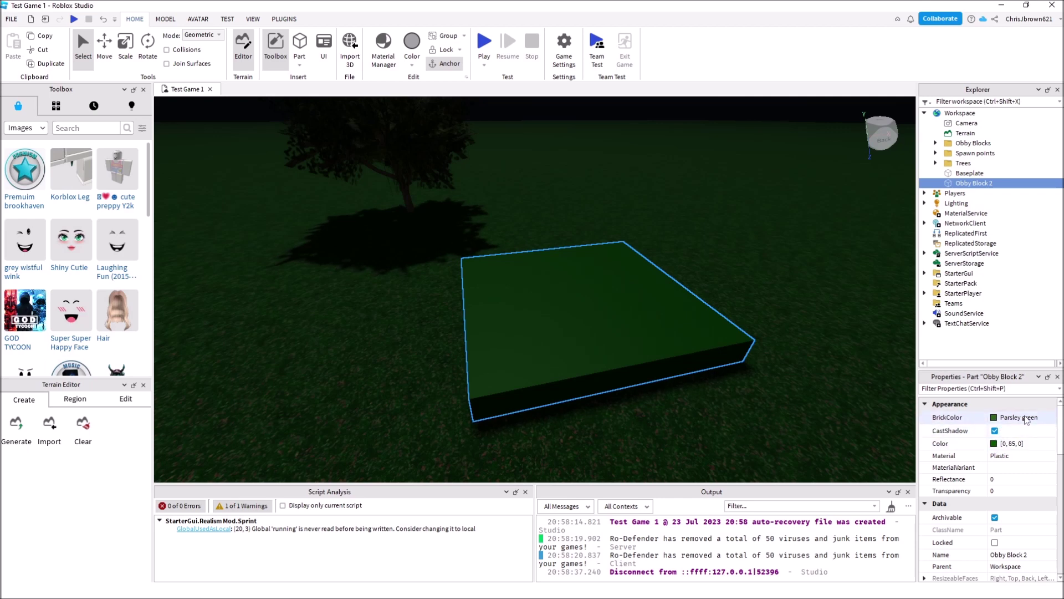
pyautogui.click(993, 444)
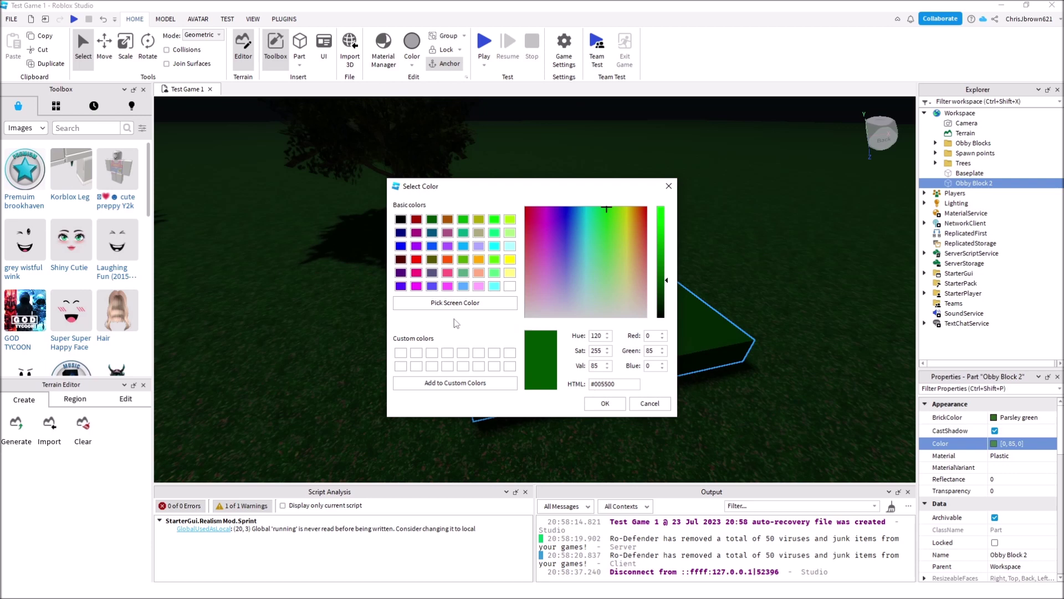
pyautogui.click(454, 304)
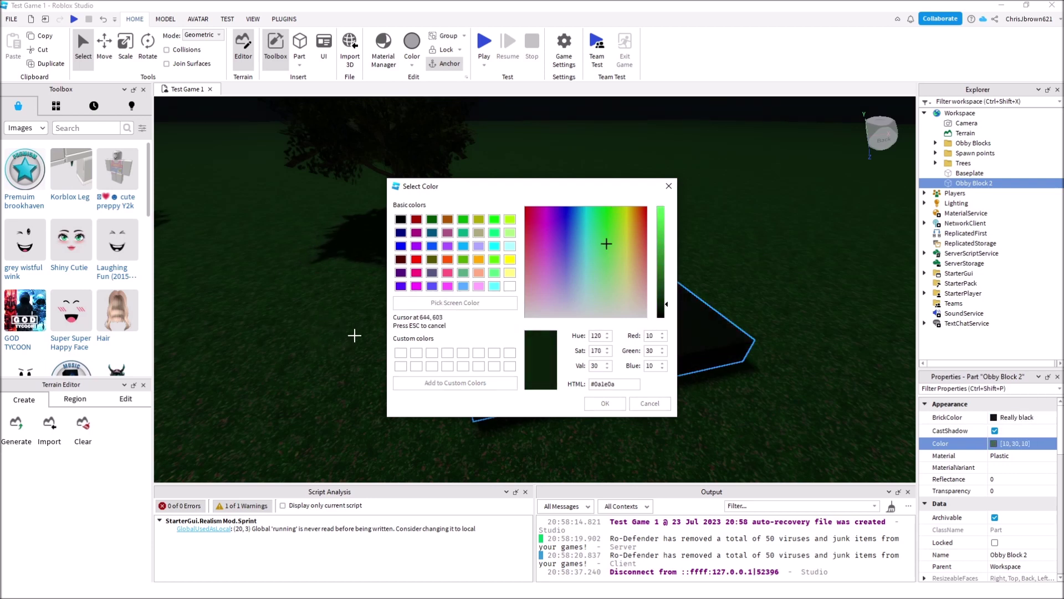
pyautogui.click(344, 343)
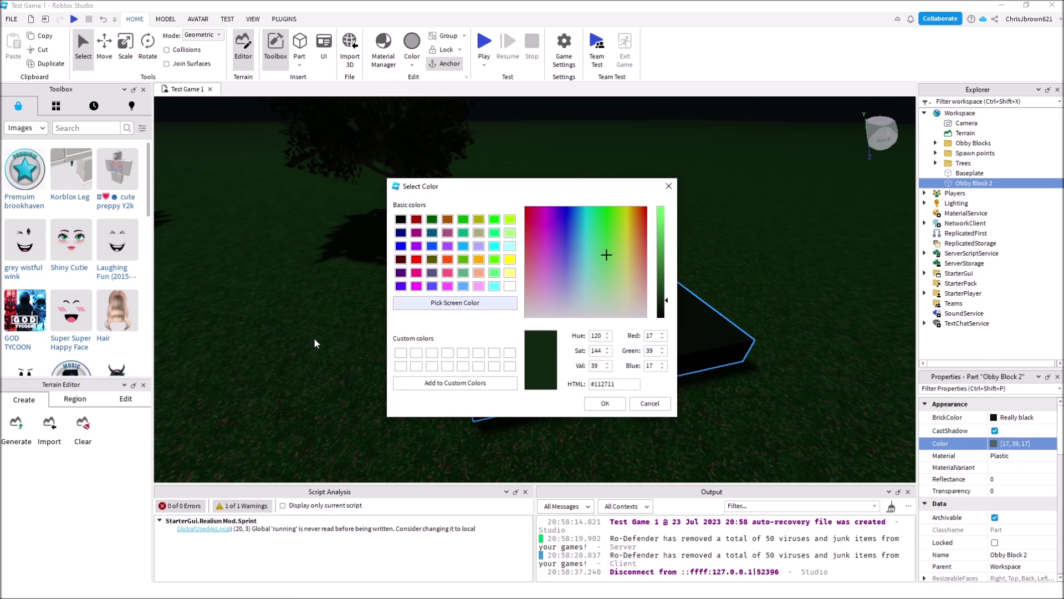
pyautogui.click(605, 405)
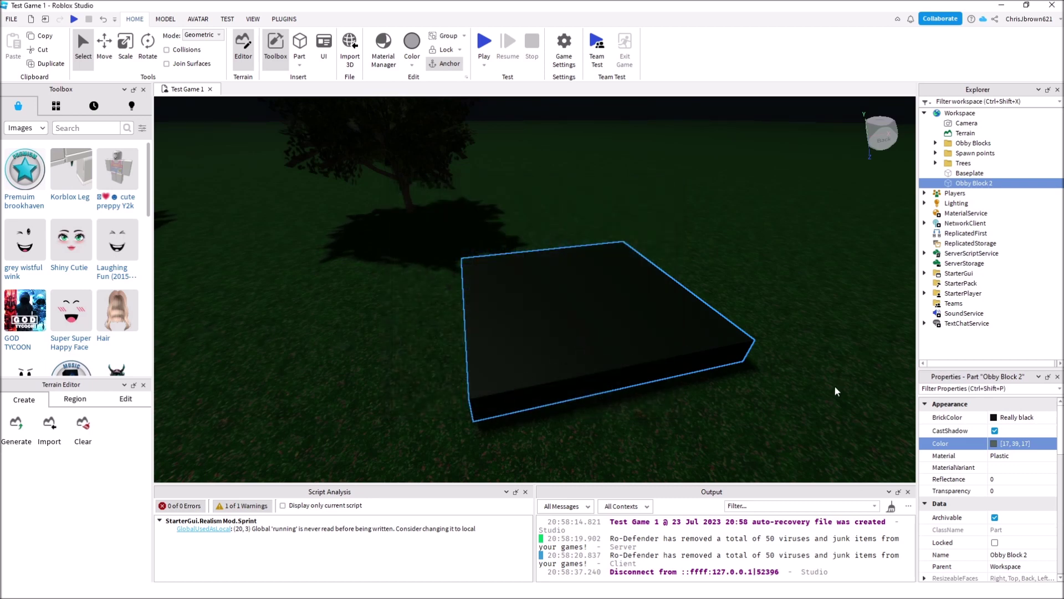
# - Try a second color sampled from the grass, #0f240f, on Obby Block 2 and check how it looks
pyautogui.click(994, 444)
pyautogui.click(475, 304)
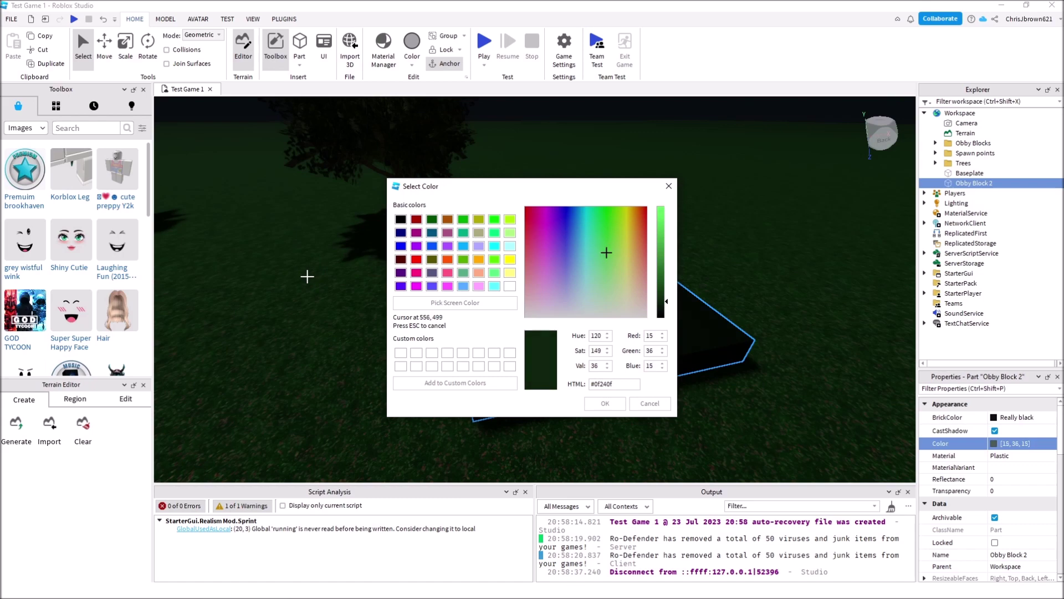
pyautogui.click(307, 276)
pyautogui.click(603, 403)
pyautogui.scroll(6, 586, 384)
pyautogui.scroll(-5, 589, 387)
pyautogui.moveTo(589, 388); pyautogui.dragTo(588, 387, button='right')
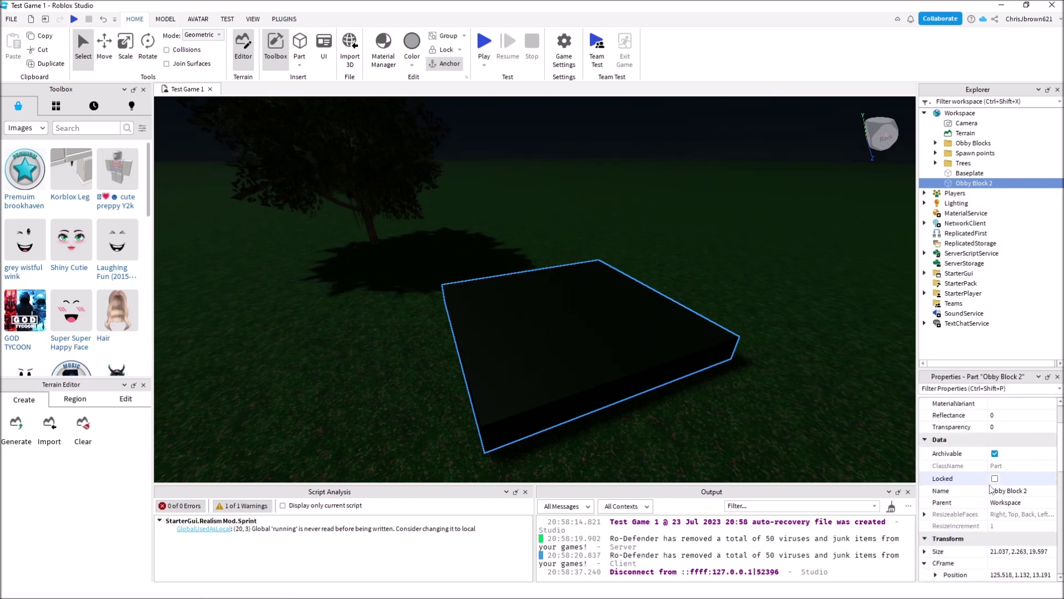
# - Set Obby Block 2's color to a slightly darkened basic green, #005100
pyautogui.scroll(3, 995, 485)
pyautogui.click(994, 443)
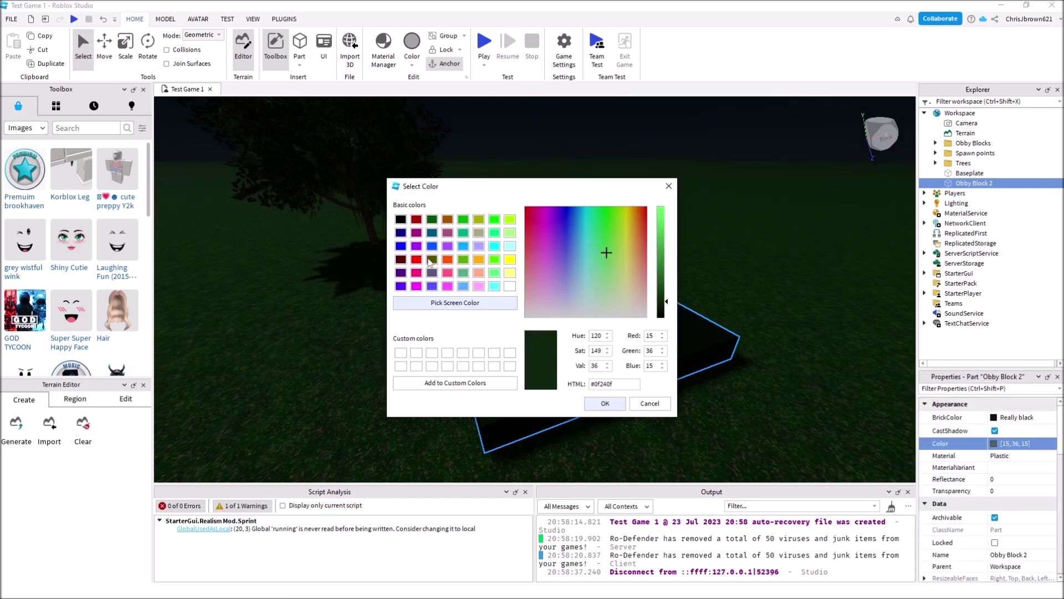
pyautogui.click(434, 220)
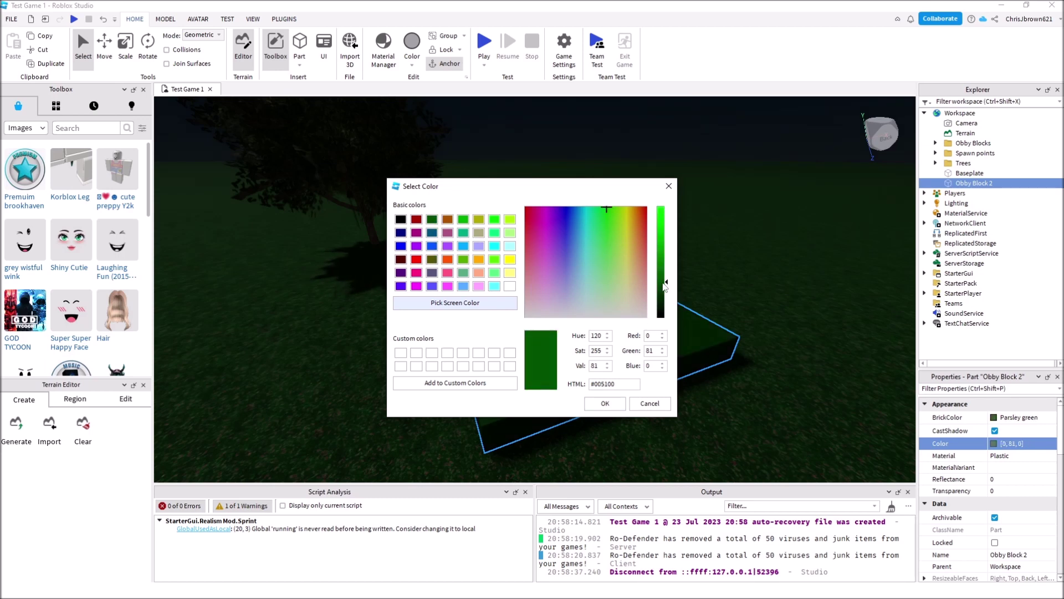
pyautogui.click(604, 403)
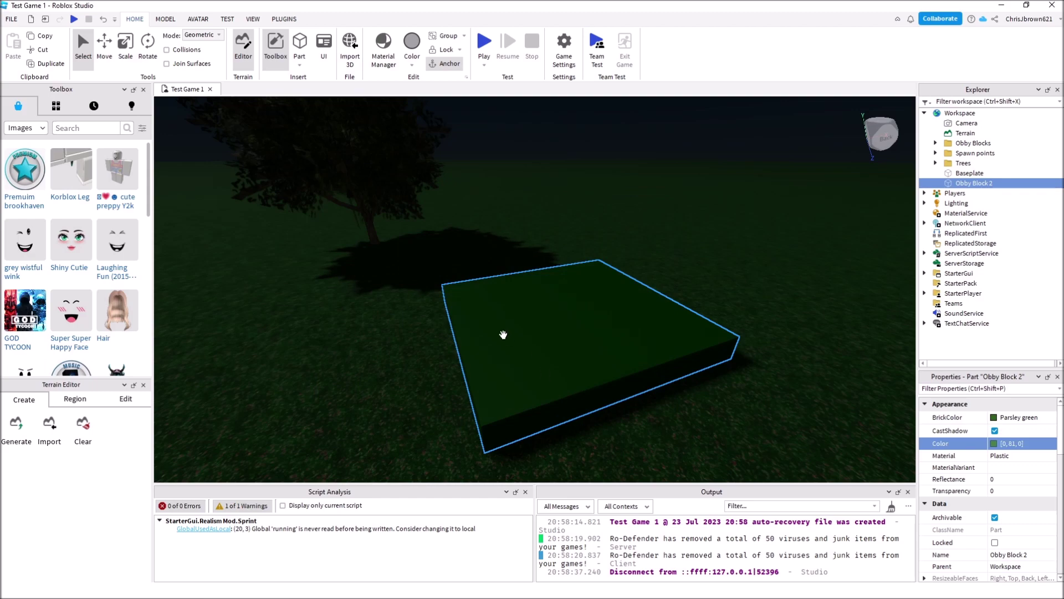
# - Examine the recolored Obby Block 2 up close and check its color settings without changing them
pyautogui.moveTo(503, 335); pyautogui.dragTo(501, 334, button='right')
pyautogui.press('s')
pyautogui.press('w')
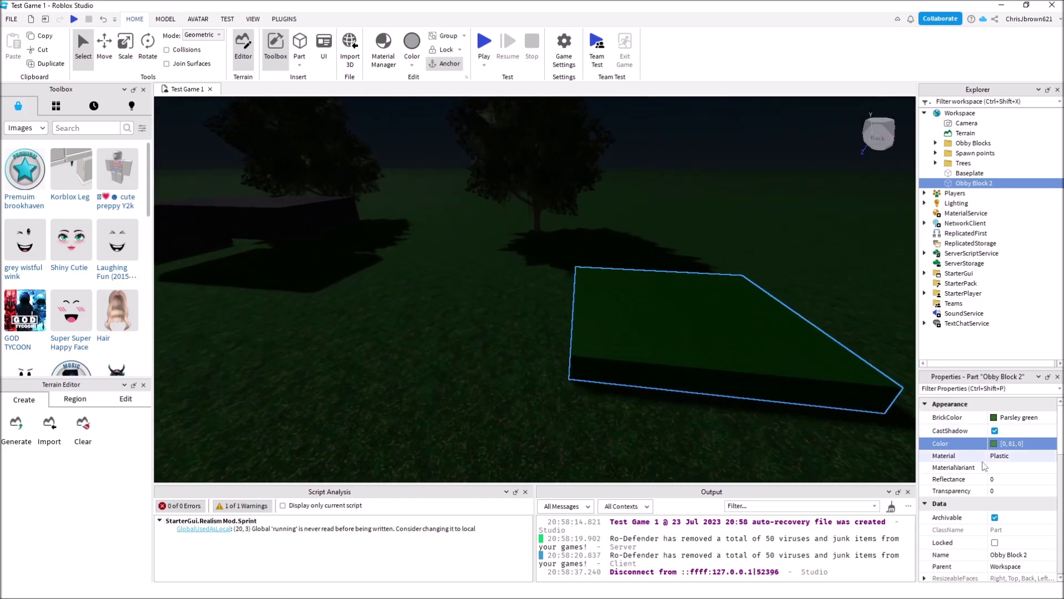
pyautogui.moveTo(634, 278); pyautogui.dragTo(634, 281, button='right')
pyautogui.press('w')
pyautogui.click(993, 443)
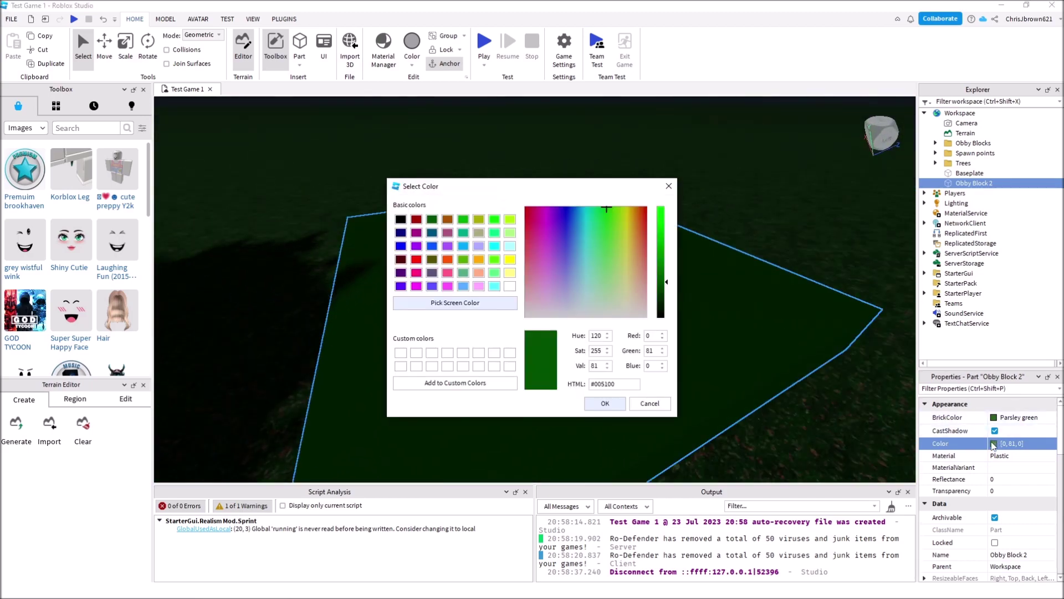
pyautogui.click(649, 403)
# - Try the Ice, Asphalt and Basalt materials on Obby Block 2
pyautogui.click(997, 455)
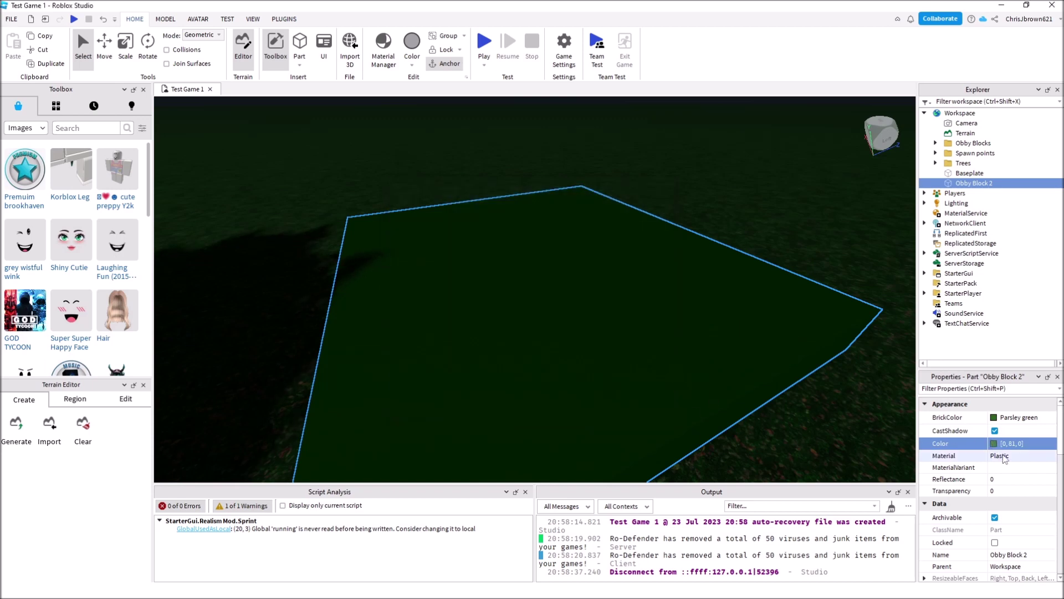
pyautogui.click(998, 456)
pyautogui.click(999, 465)
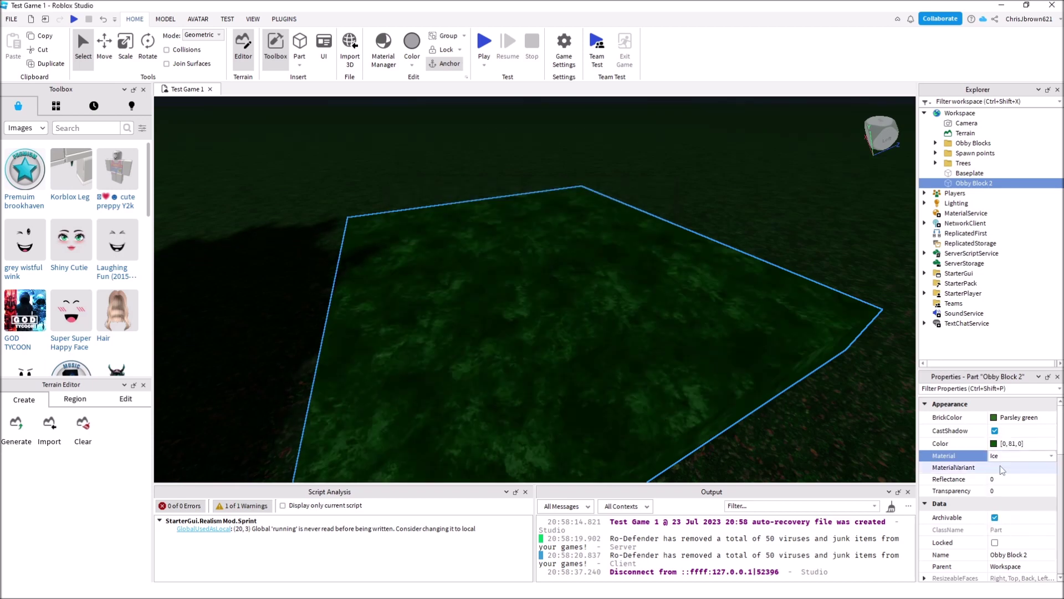
pyautogui.click(1001, 457)
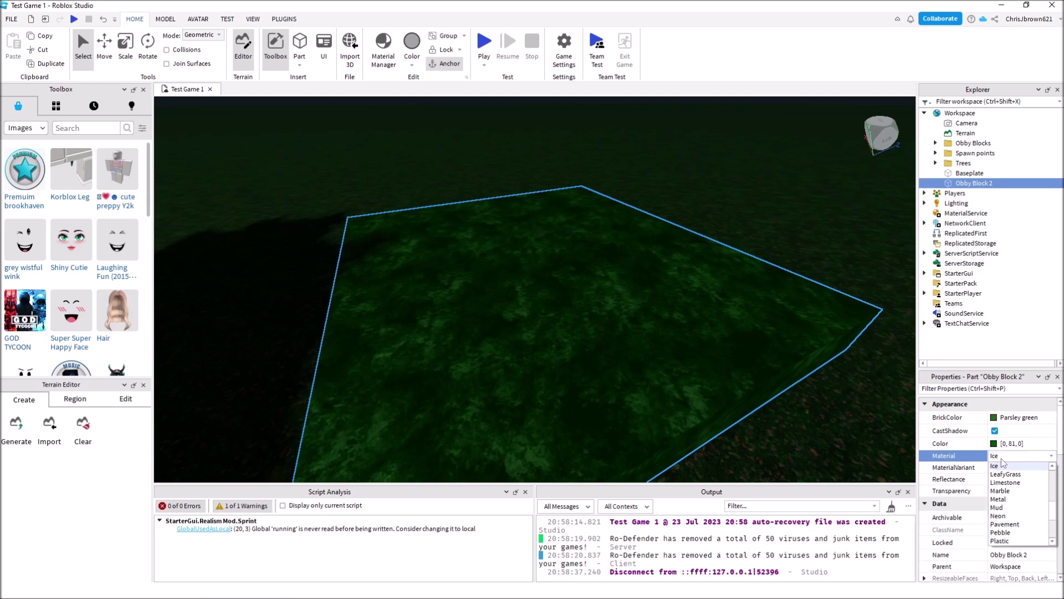
pyautogui.scroll(6, 1009, 468)
pyautogui.click(1009, 469)
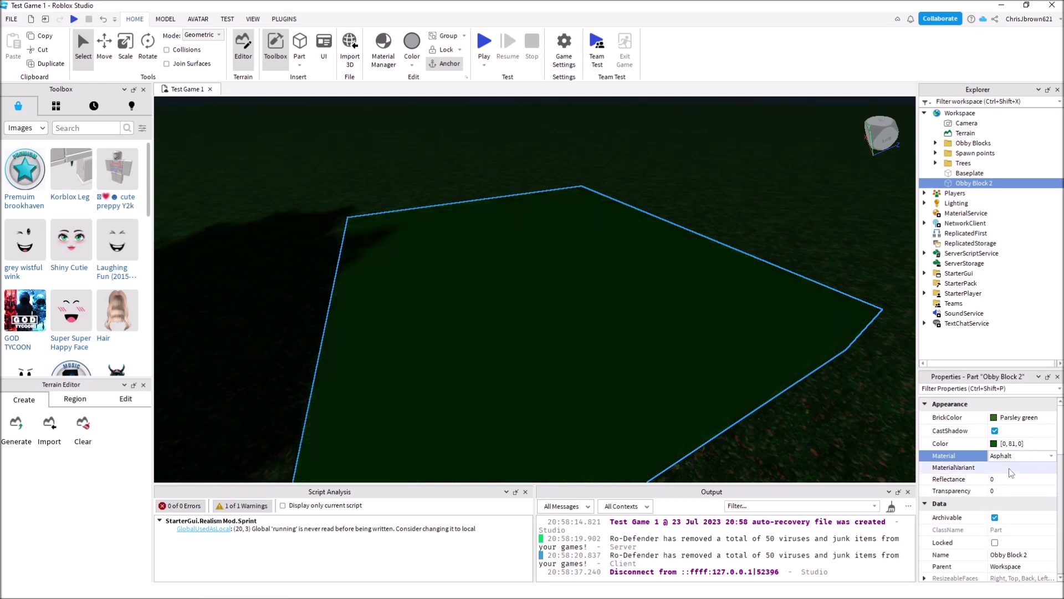
pyautogui.click(1023, 458)
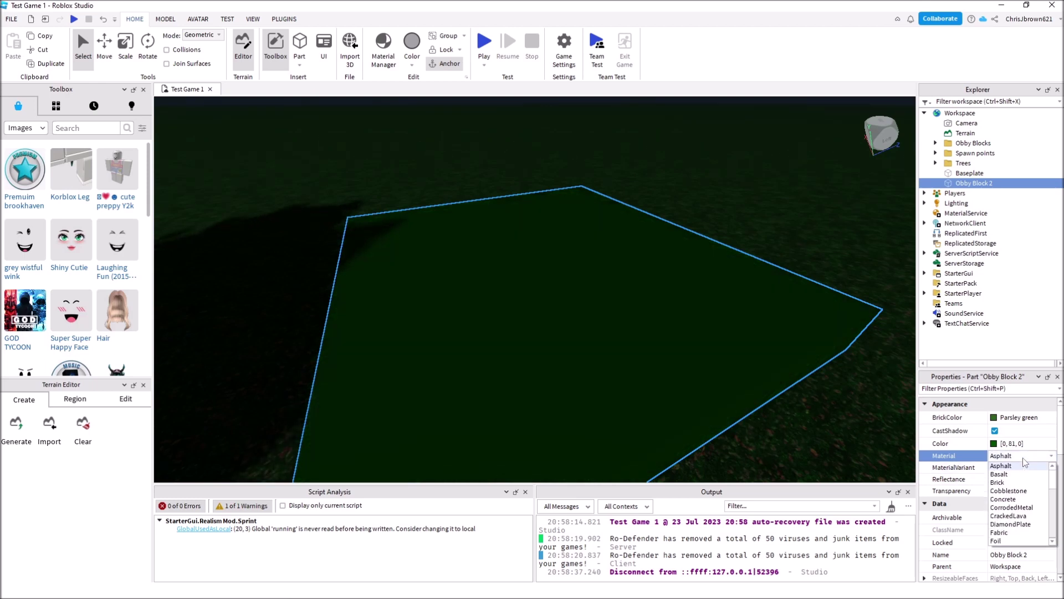
pyautogui.click(1012, 474)
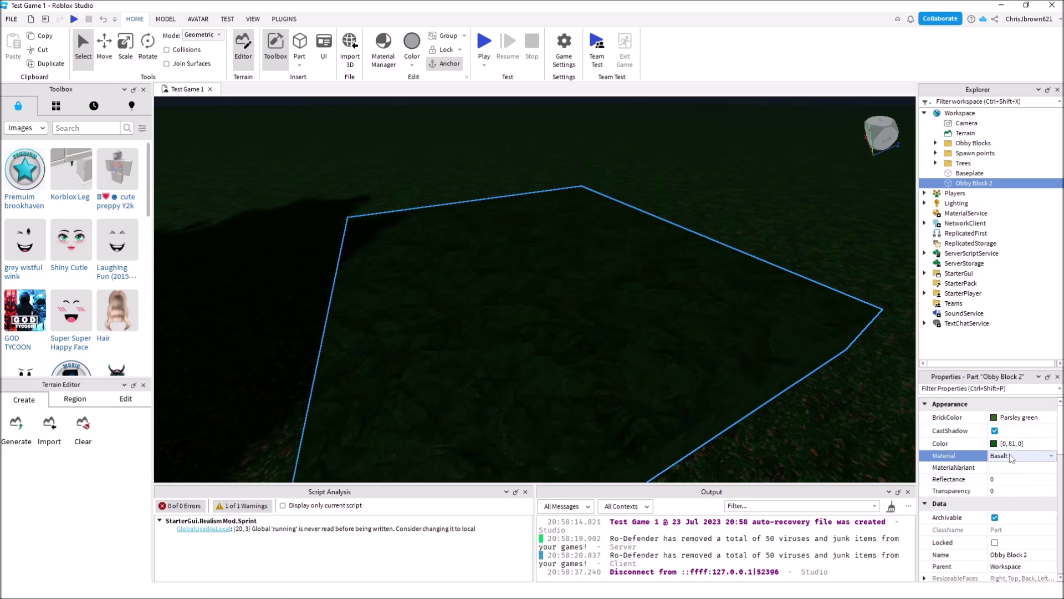
# - Try the Brick, Cobblestone and Concrete materials on Obby Block 2
pyautogui.click(1010, 458)
pyautogui.click(1011, 483)
pyautogui.click(1009, 460)
pyautogui.click(1009, 490)
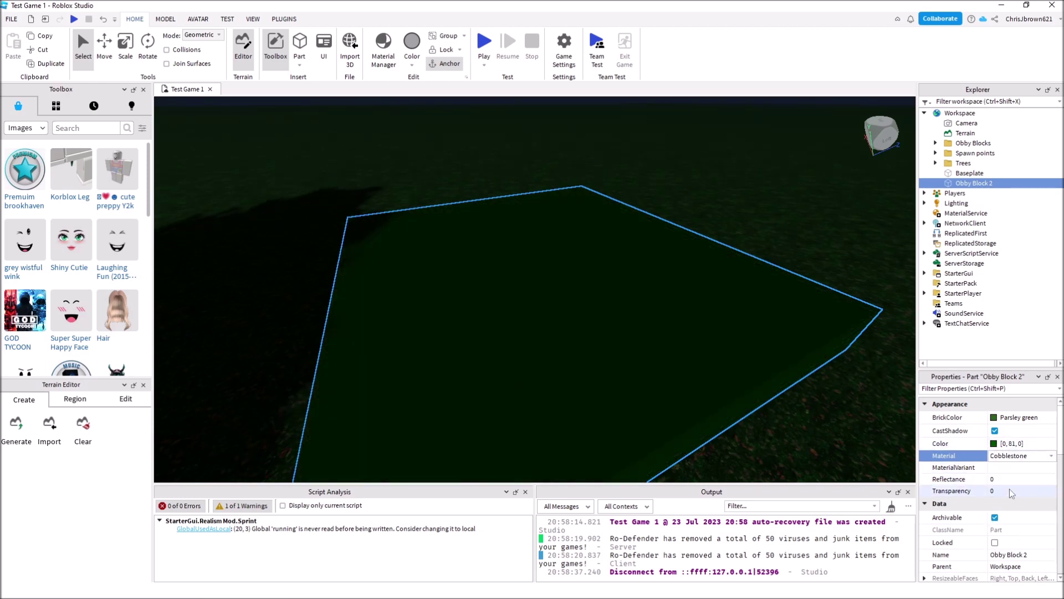
pyautogui.click(1012, 457)
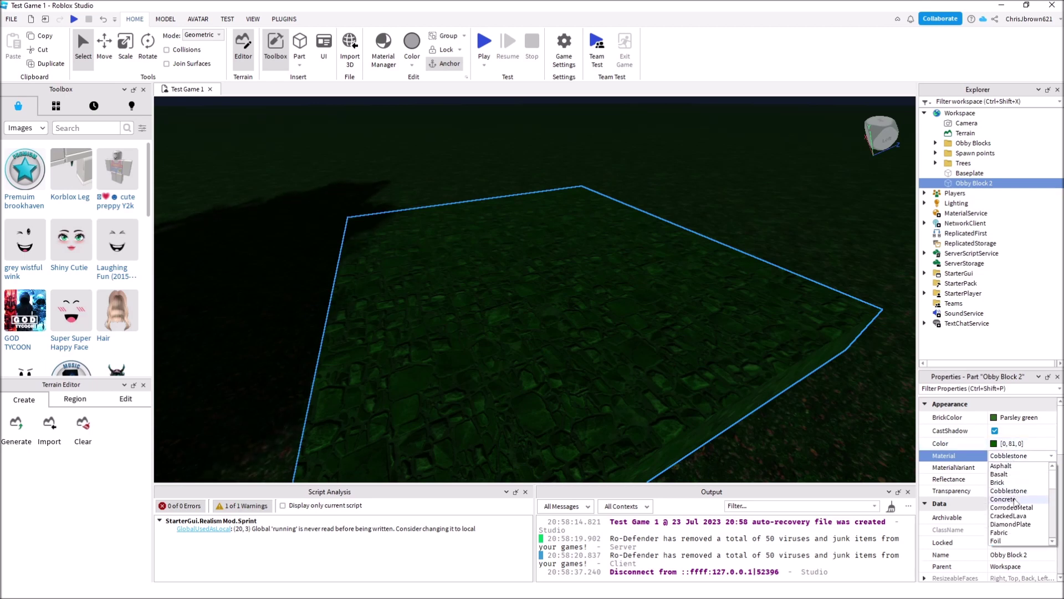
pyautogui.click(1014, 500)
# - Try CorrodedMetal and CrackedLava on Obby Block 2, ending with its material set to DiamondPlate
pyautogui.click(1002, 456)
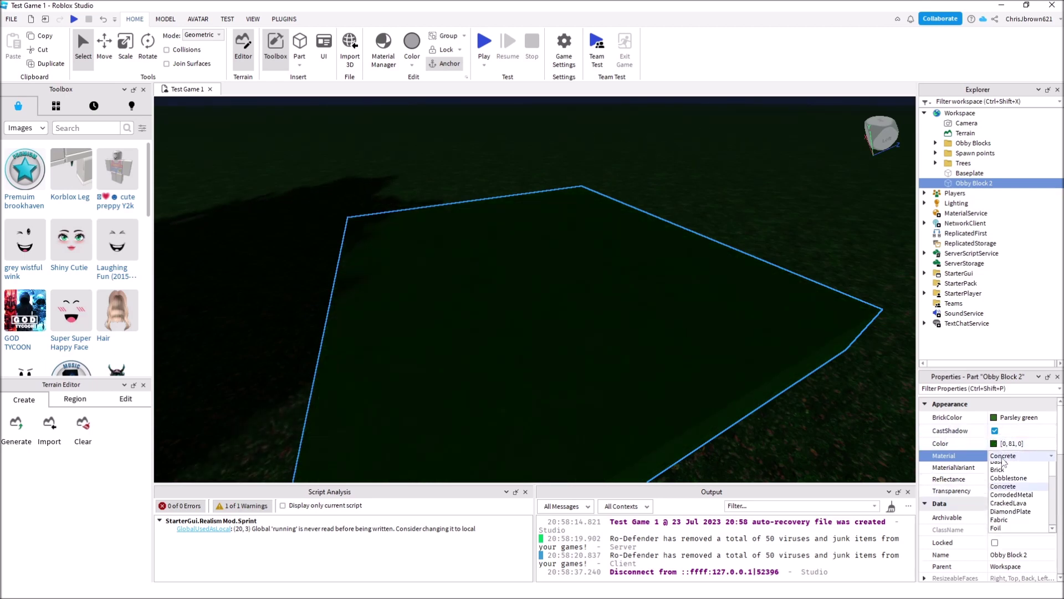
pyautogui.click(1010, 508)
pyautogui.click(1003, 455)
pyautogui.click(1008, 516)
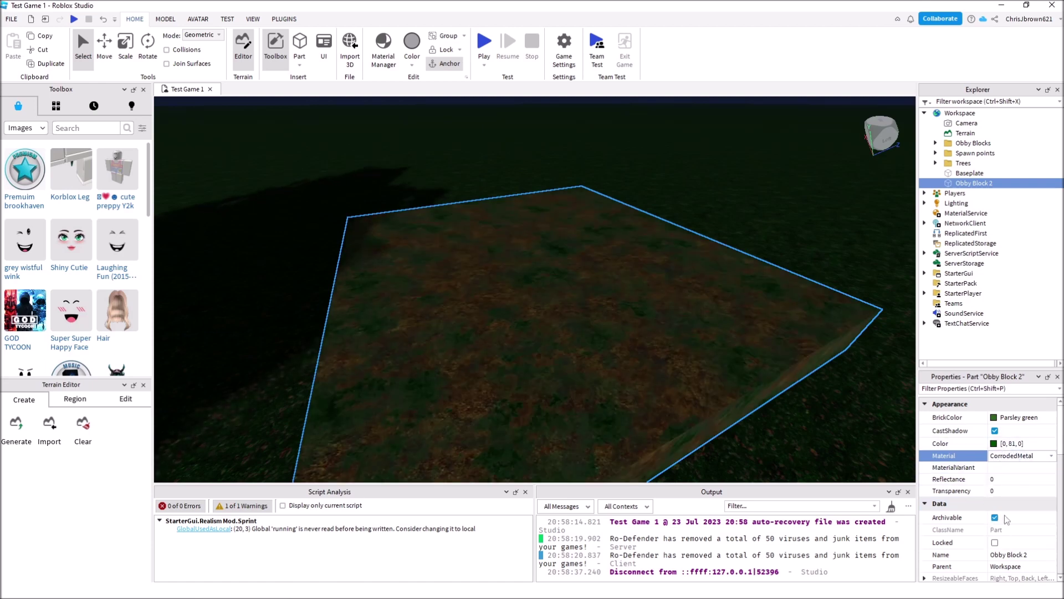
pyautogui.click(1003, 455)
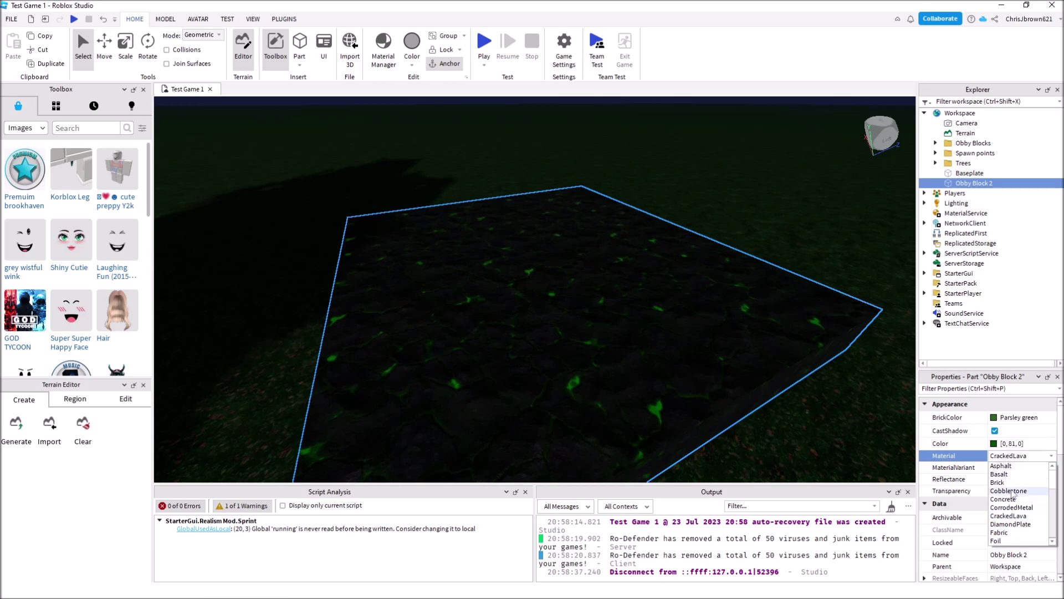
pyautogui.click(1022, 524)
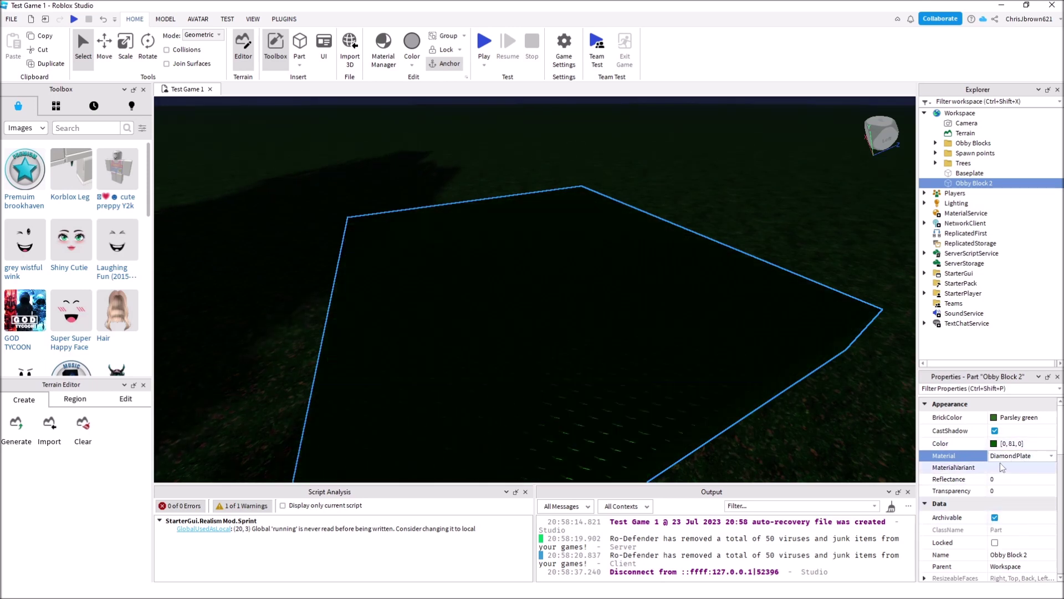
# - Look through the available materials and set Obby Block 2's material to Plastic
pyautogui.click(1001, 458)
pyautogui.scroll(-2, 1018, 507)
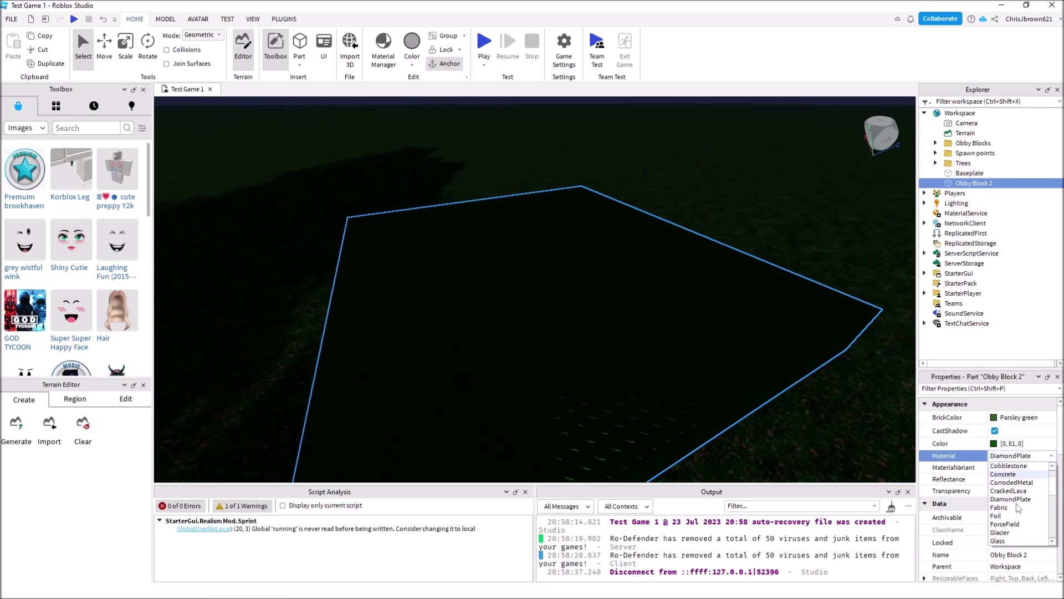
pyautogui.scroll(-1, 1018, 507)
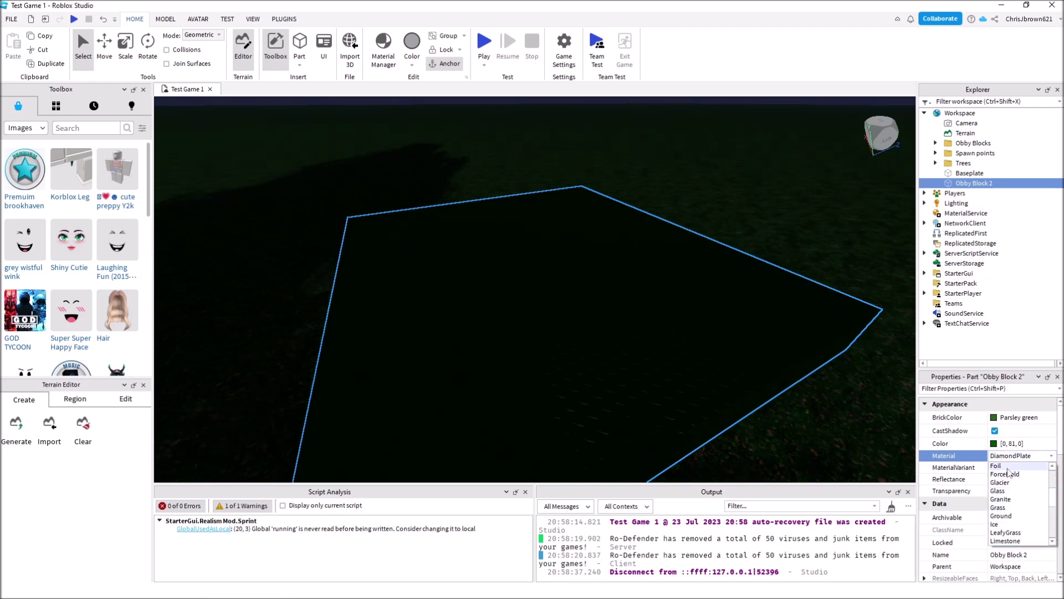
pyautogui.scroll(-8, 1017, 499)
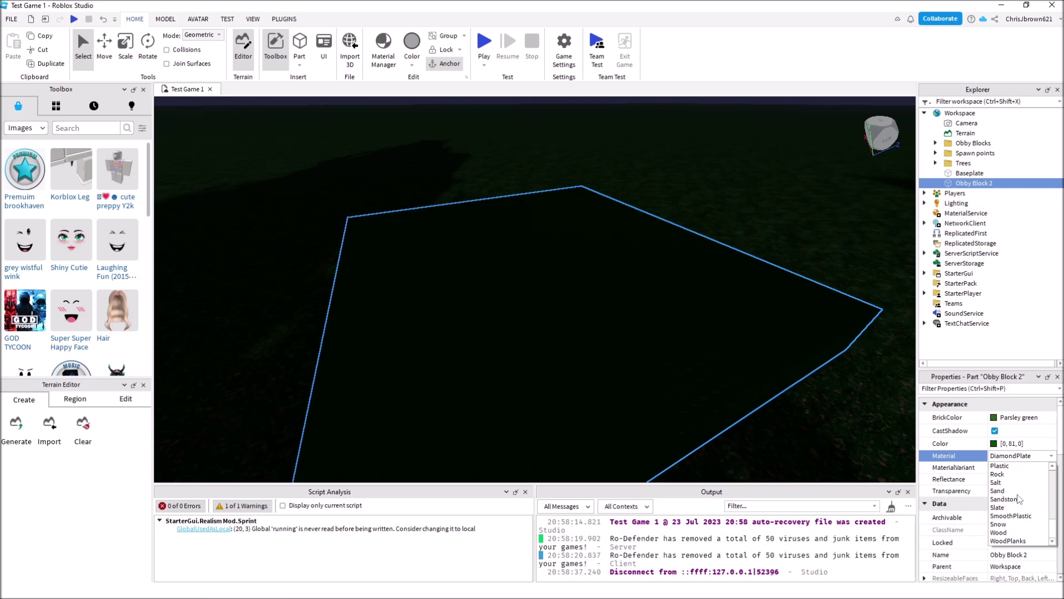
pyautogui.scroll(5, 1017, 497)
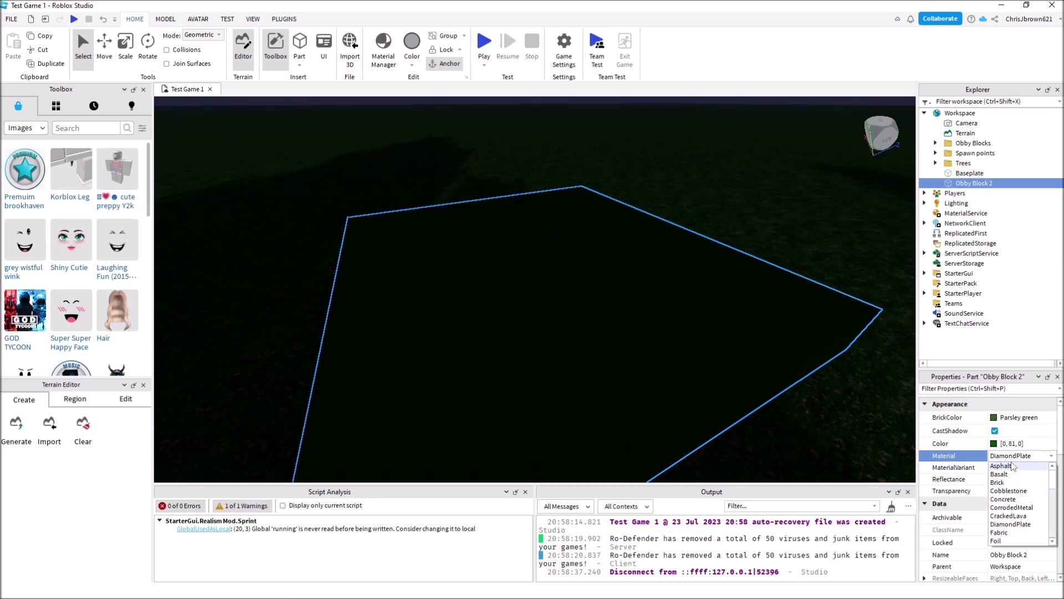
pyautogui.scroll(-8, 1013, 490)
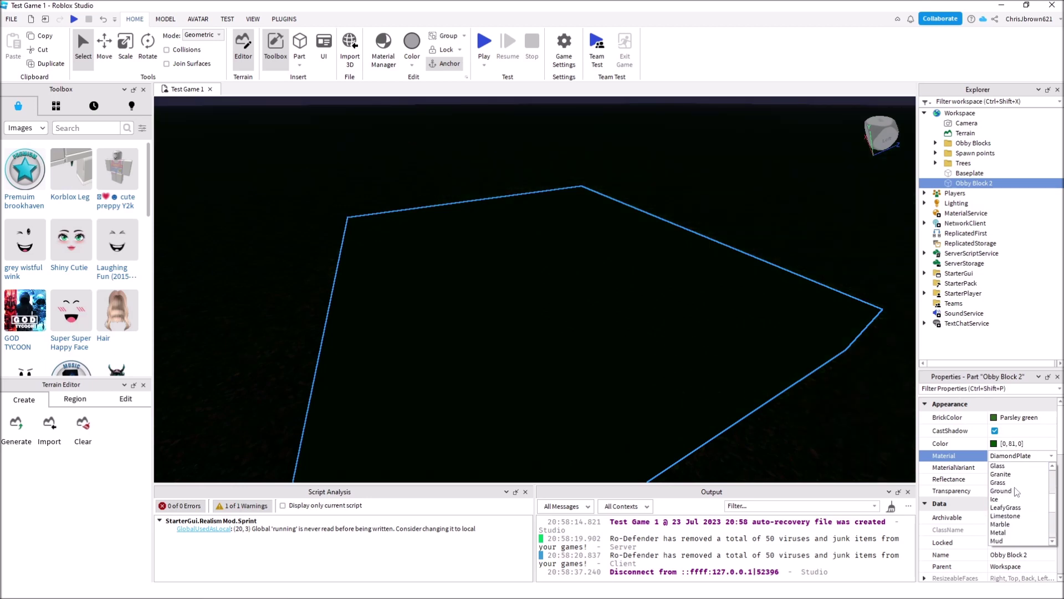
pyautogui.scroll(-1, 1017, 491)
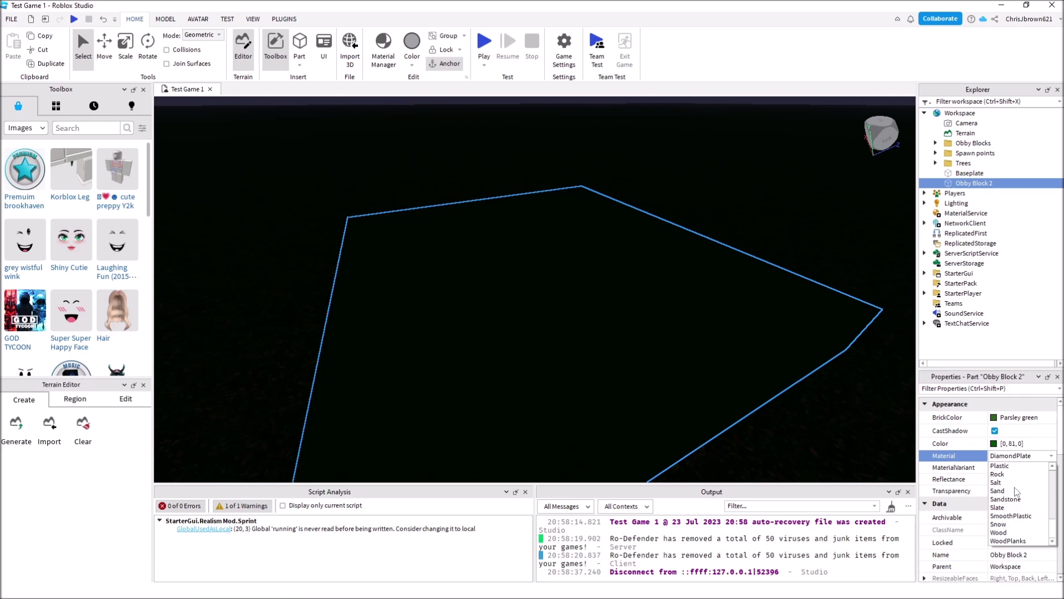
pyautogui.click(1010, 467)
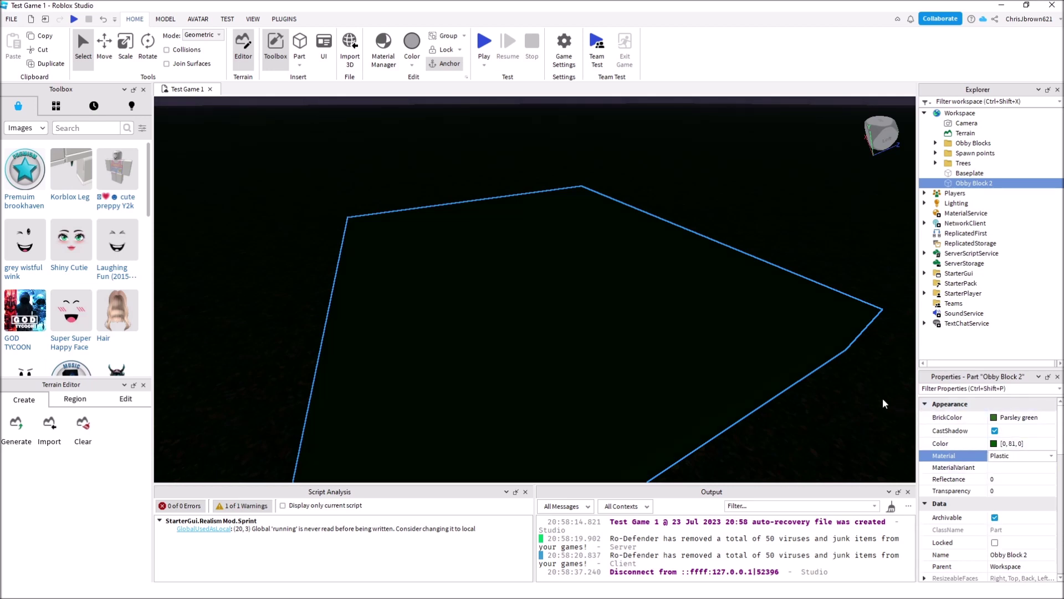
# - Try a reflectance of 1 on Obby Block 2 and inspect the mirrored surface from several angles and distances
pyautogui.click(1010, 358)
pyautogui.click(580, 304)
pyautogui.moveTo(589, 306); pyautogui.dragTo(589, 307, button='right')
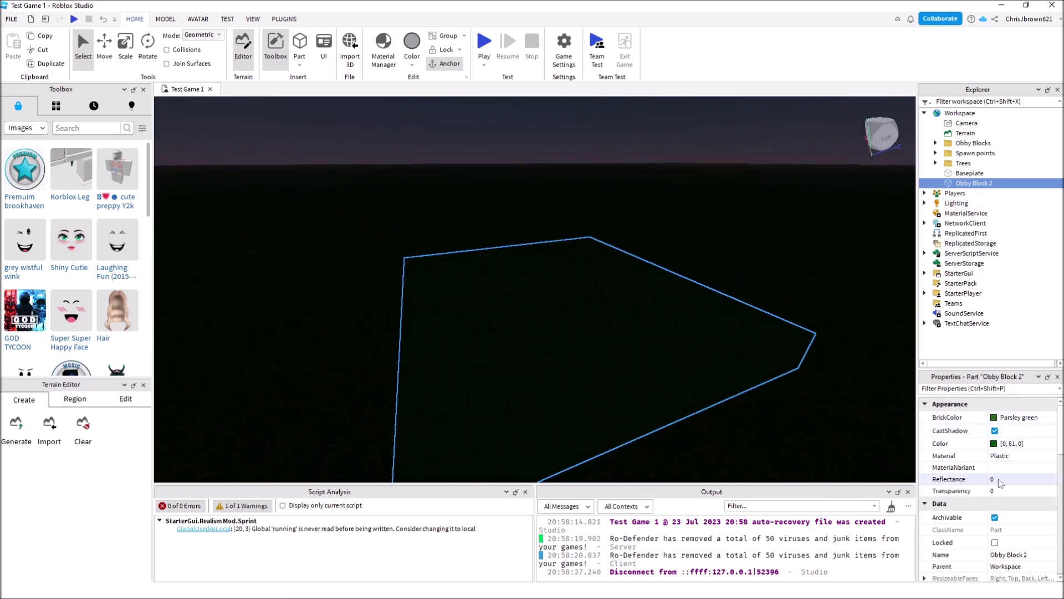
pyautogui.moveTo(746, 346); pyautogui.dragTo(802, 360, button='right')
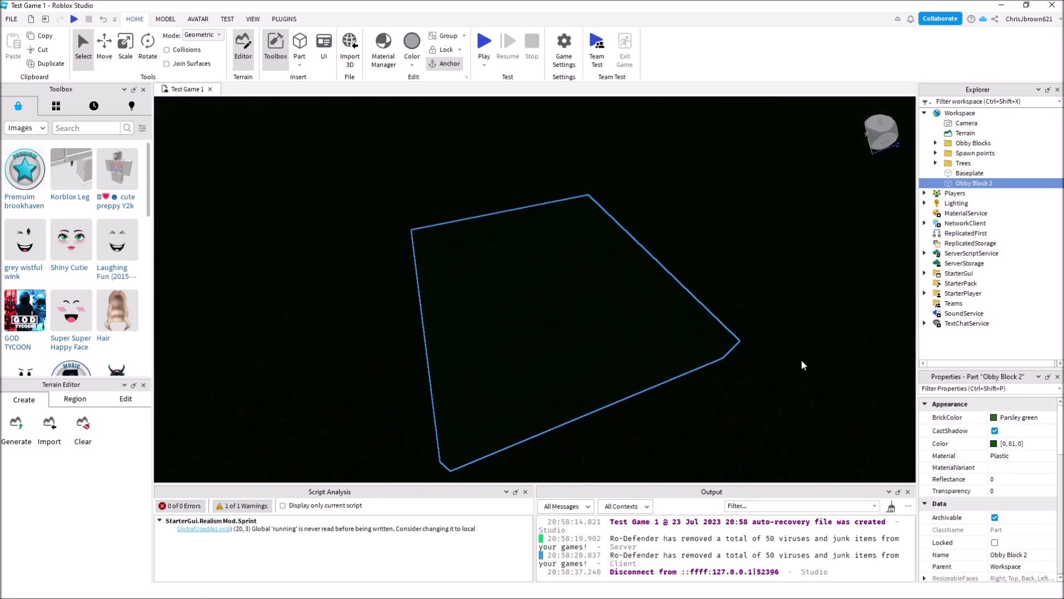
pyautogui.click(994, 480)
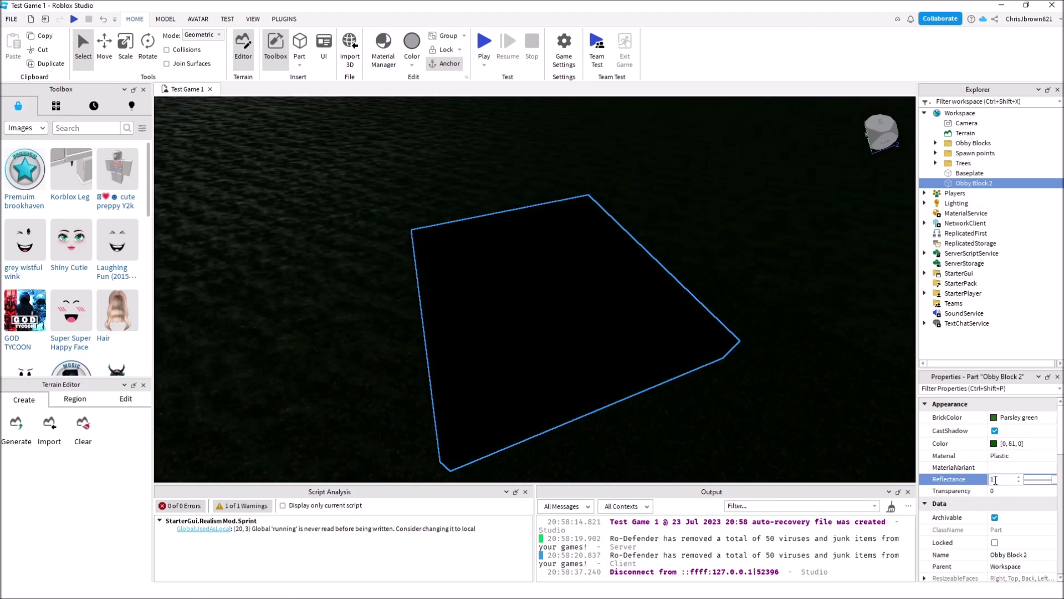
pyautogui.moveTo(674, 363); pyautogui.dragTo(688, 369, button='right')
pyautogui.click(810, 387)
pyautogui.moveTo(809, 388); pyautogui.dragTo(746, 367, button='right')
pyautogui.scroll(-4, 783, 381)
pyautogui.scroll(3, 782, 380)
pyautogui.scroll(-3, 746, 366)
pyautogui.scroll(3, 746, 366)
pyautogui.scroll(3, 745, 367)
pyautogui.scroll(-4, 746, 367)
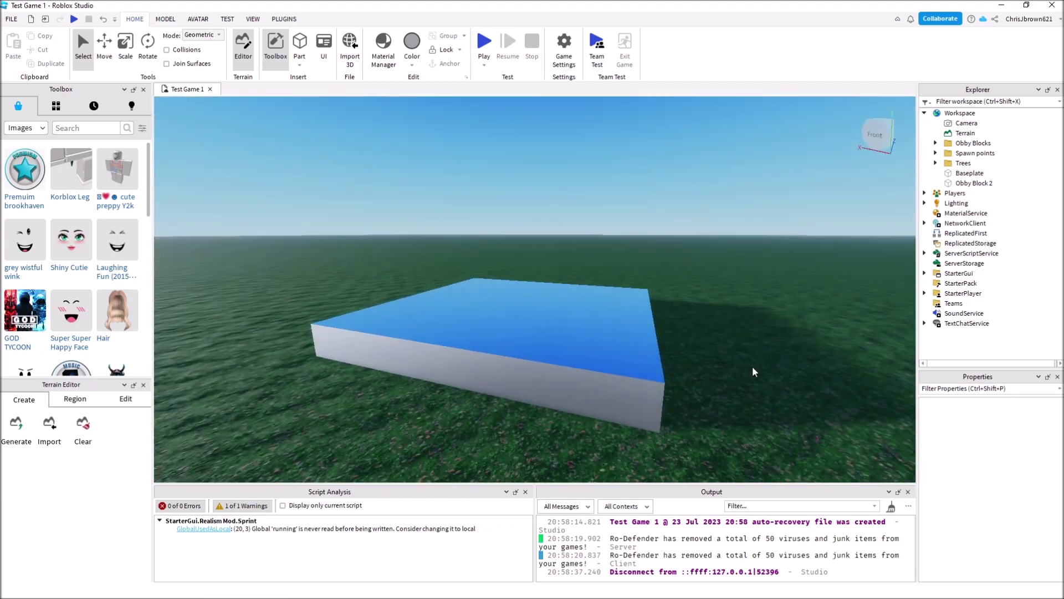
# - Reset Obby Block 2's reflectance to 0
pyautogui.click(967, 184)
pyautogui.click(994, 479)
pyautogui.write('0')
pyautogui.press('Return')
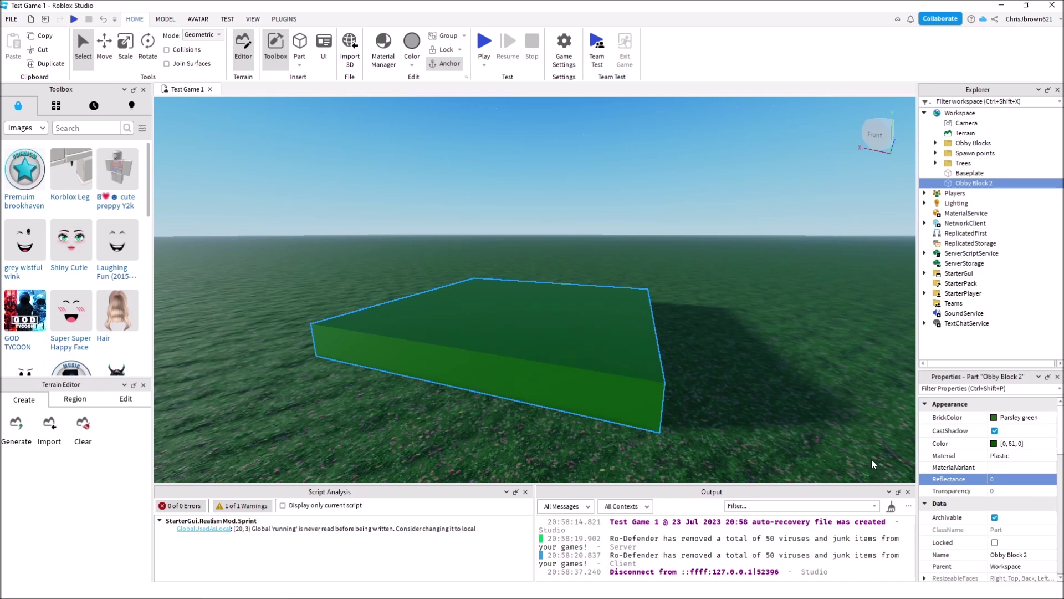
# - Try a reflectance of .1 on Obby Block 2 and set it back to 0
pyautogui.click(753, 415)
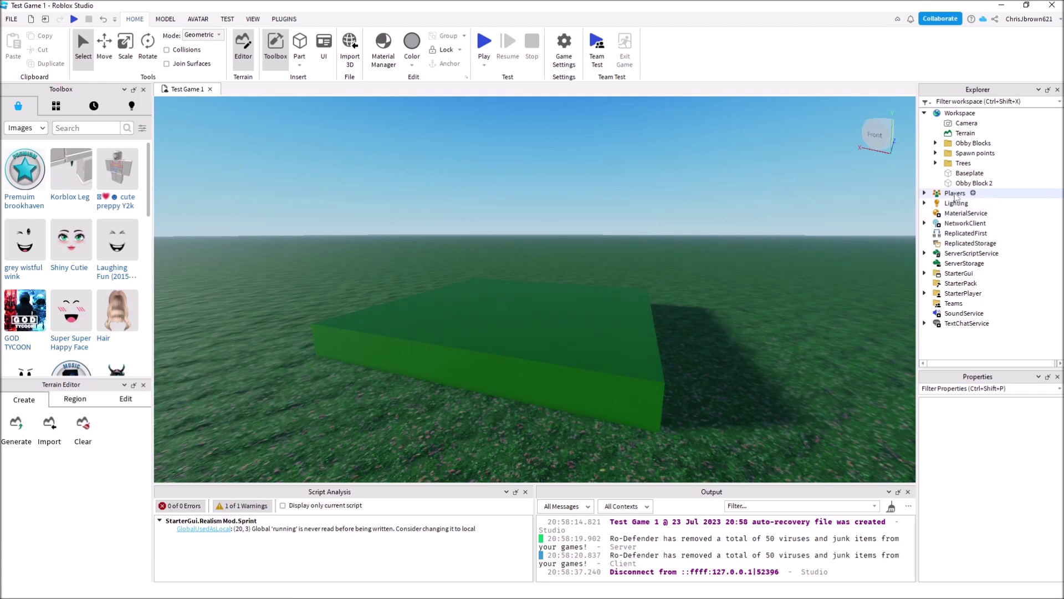
pyautogui.click(974, 183)
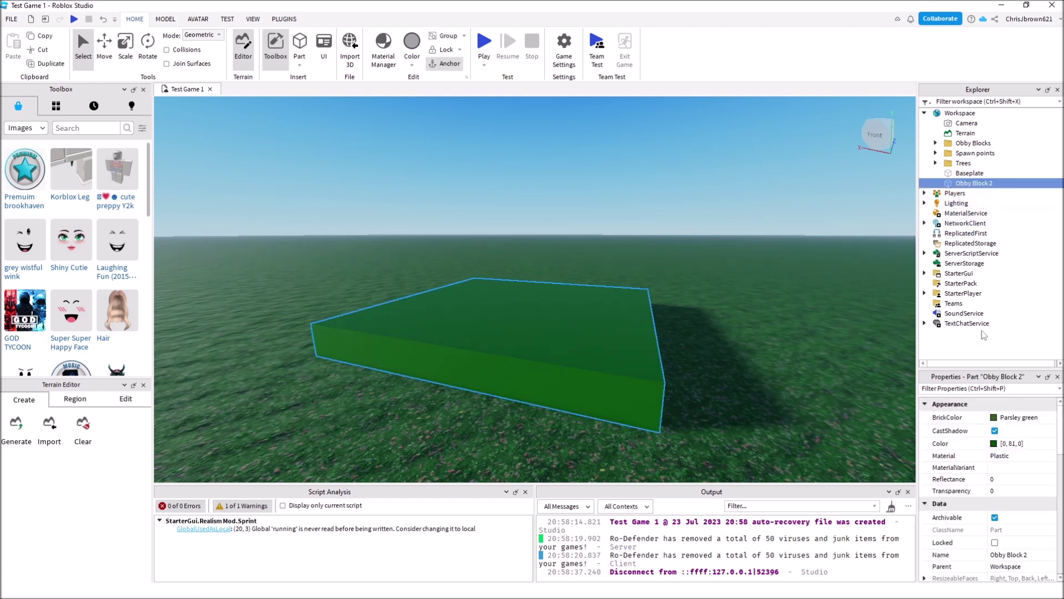
pyautogui.click(995, 480)
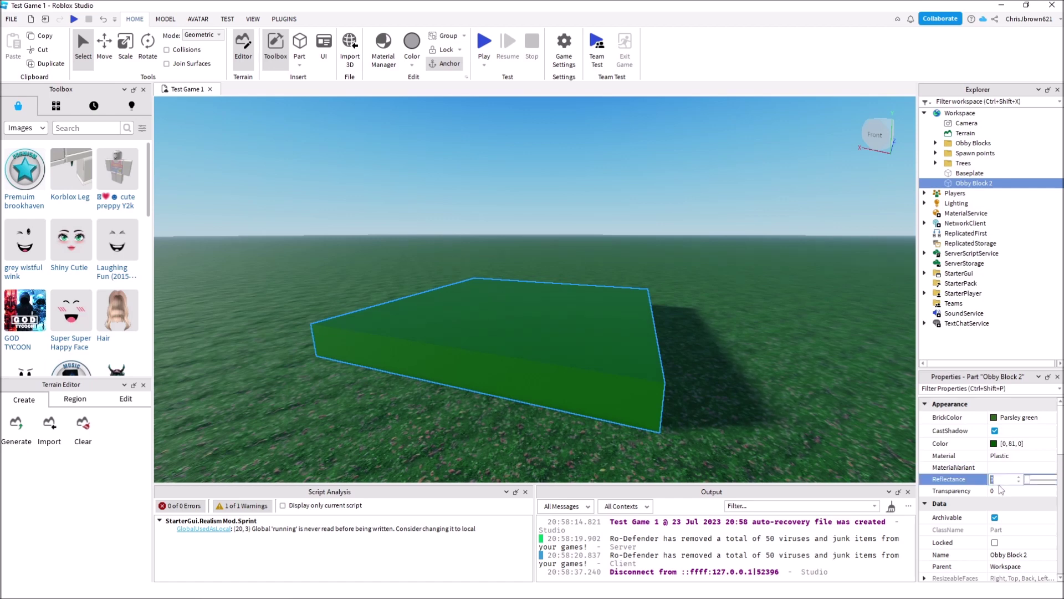
pyautogui.write('.1')
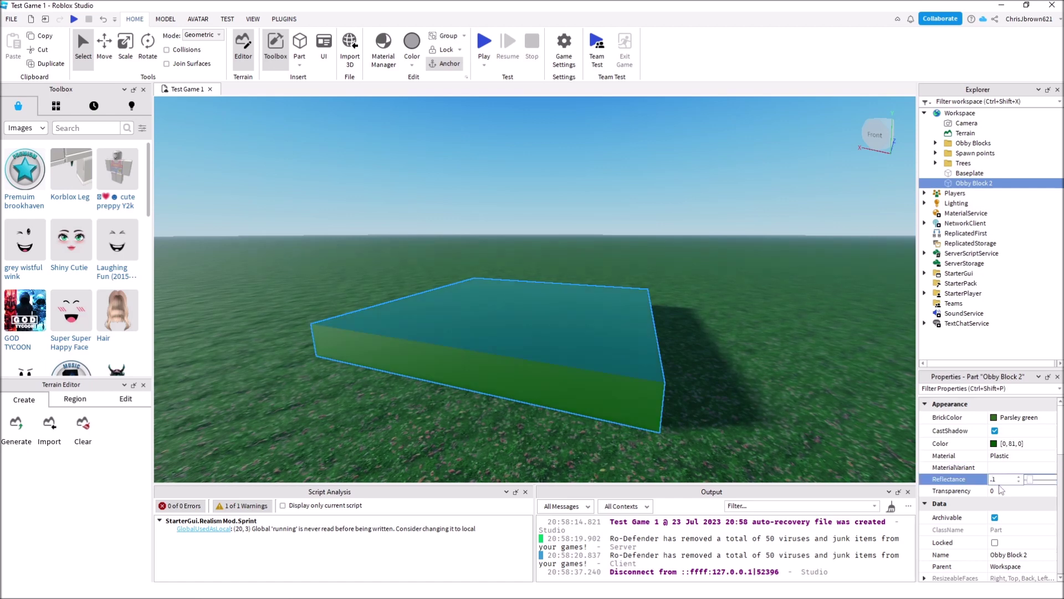
pyautogui.moveTo(769, 332); pyautogui.dragTo(768, 331, button='right')
pyautogui.click(1009, 478)
pyautogui.write('0')
pyautogui.press('Return')
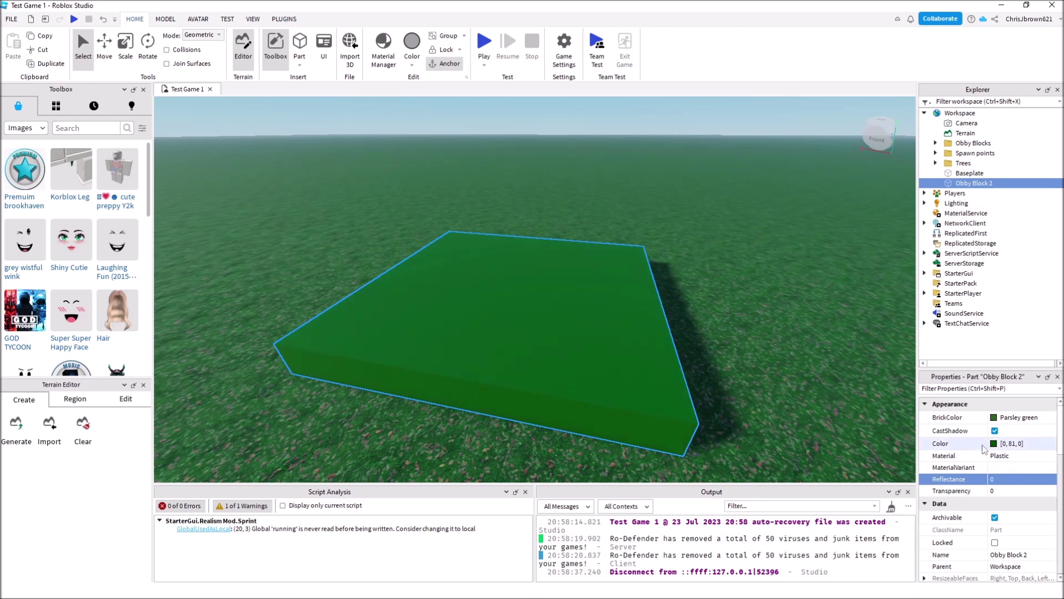
# - Try transparency values of 1, .5 and .3 on Obby Block 2, clearing the value at the end to leave it opaque
pyautogui.click(995, 492)
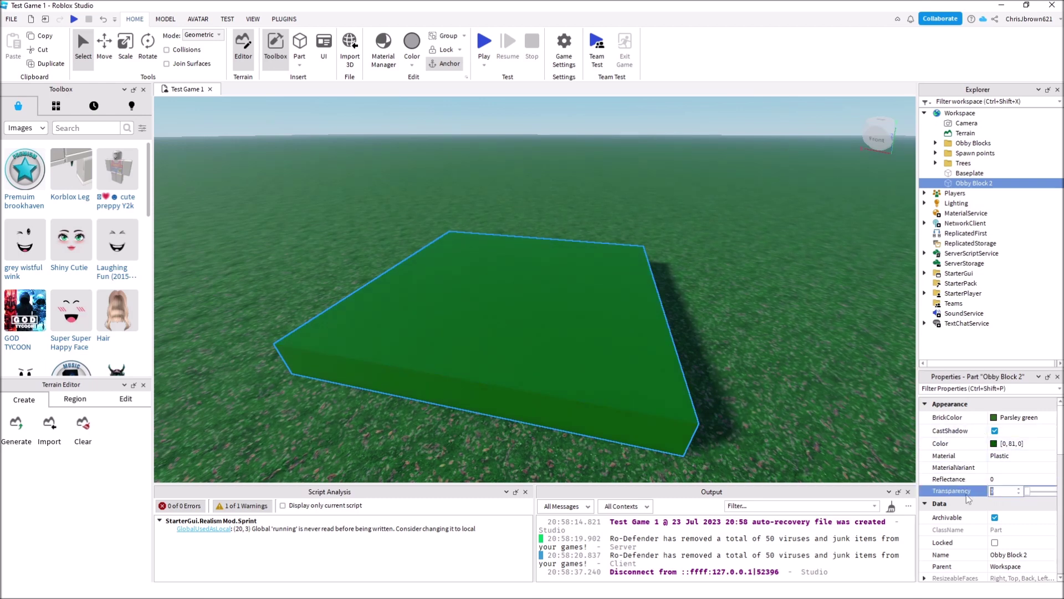
pyautogui.write('1')
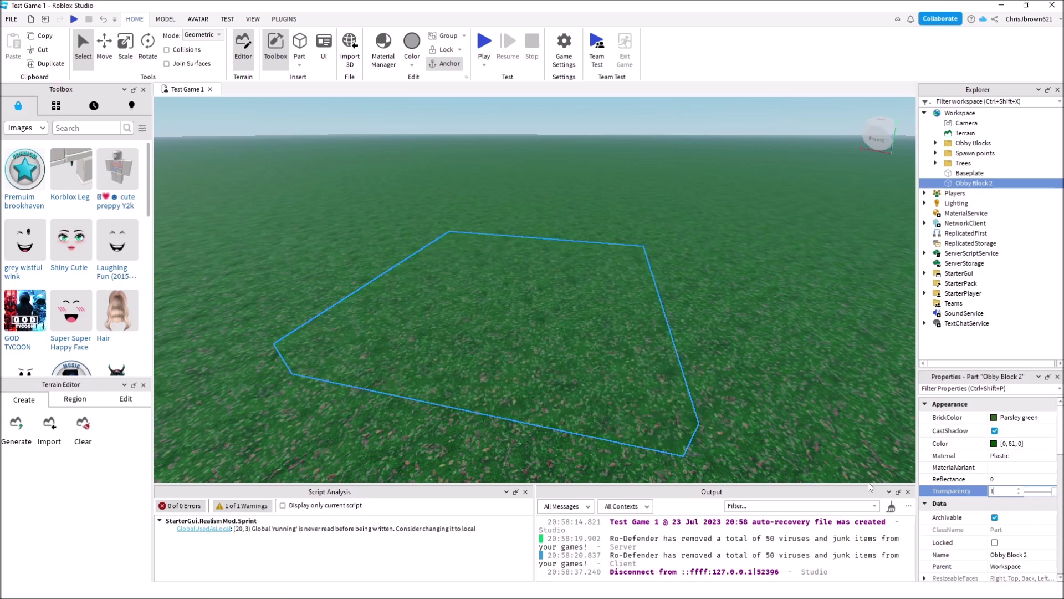
pyautogui.press('BackSpace')
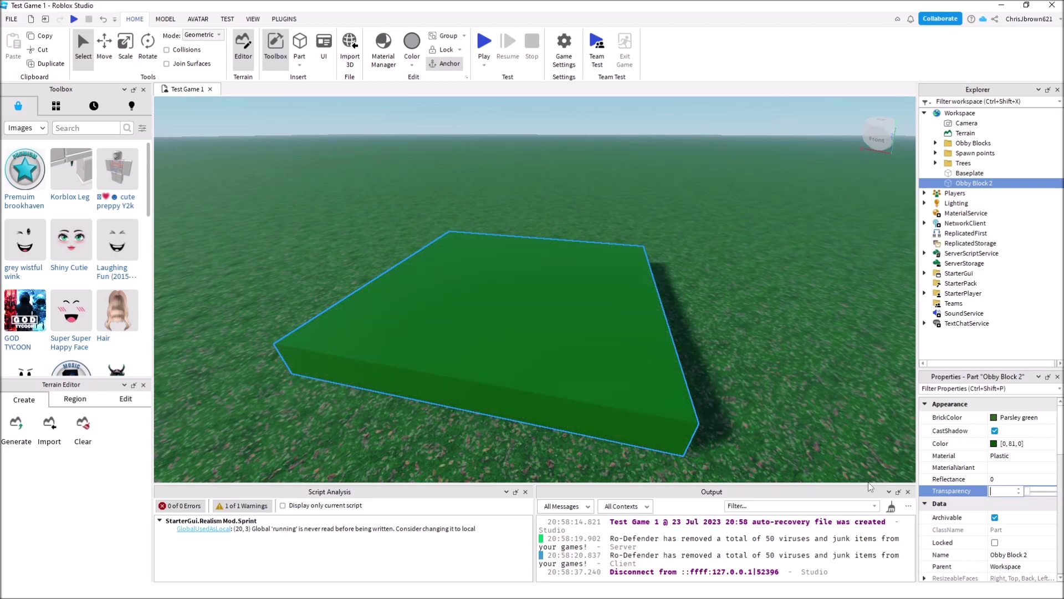
pyautogui.write('.5')
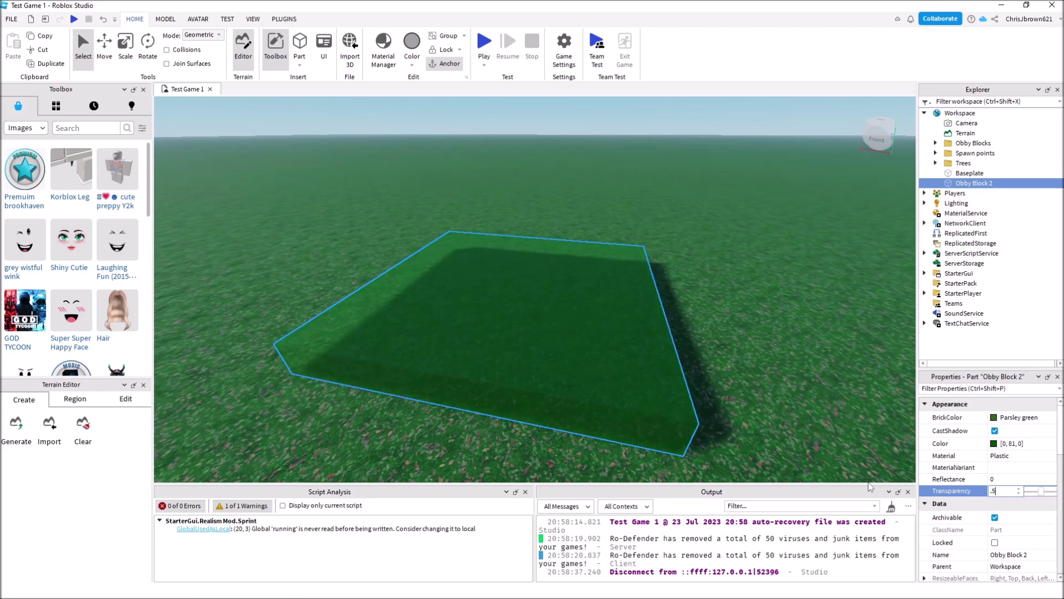
pyautogui.press('BackSpace')
pyautogui.press('BackSpace')
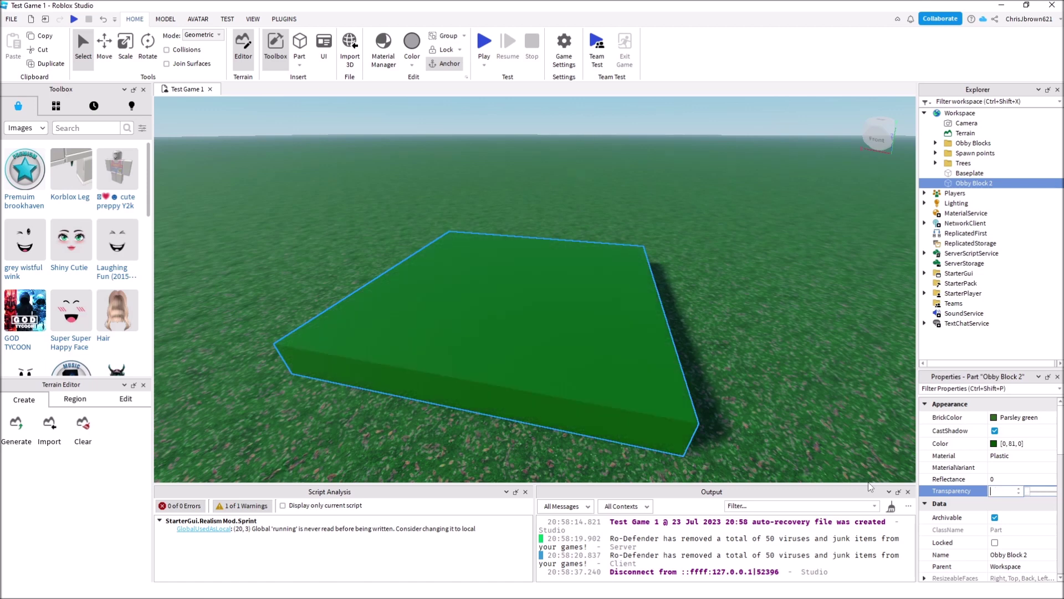
pyautogui.write('.3')
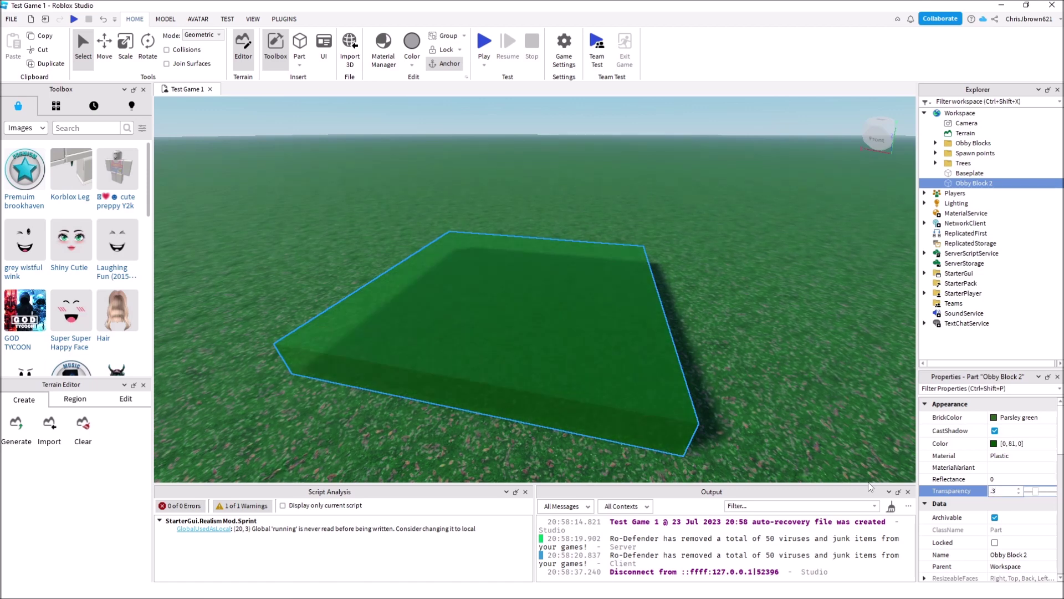
pyautogui.press('BackSpace')
pyautogui.press('BackSpace')
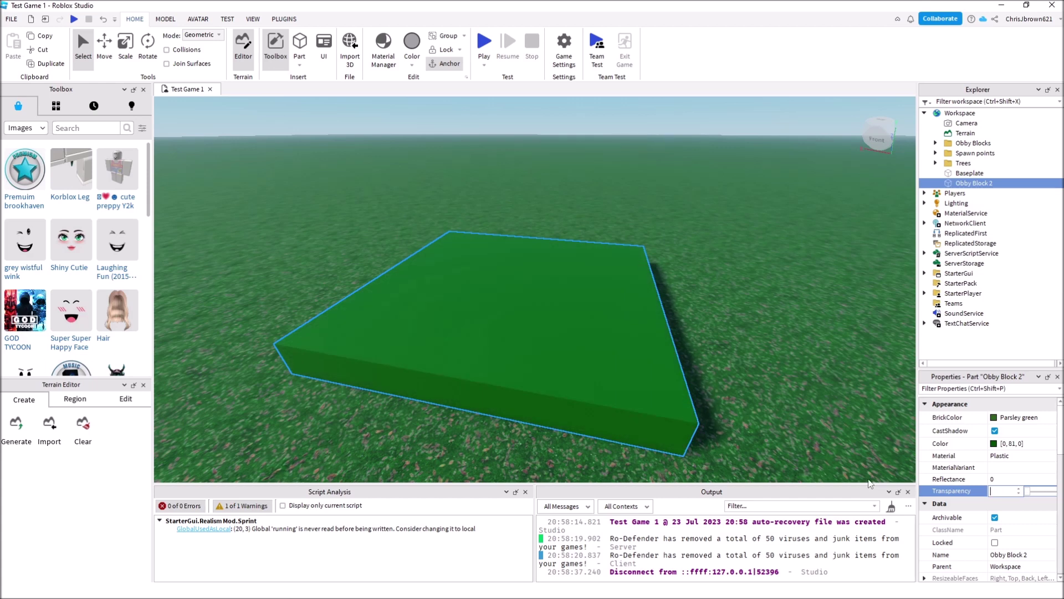
pyautogui.click(701, 298)
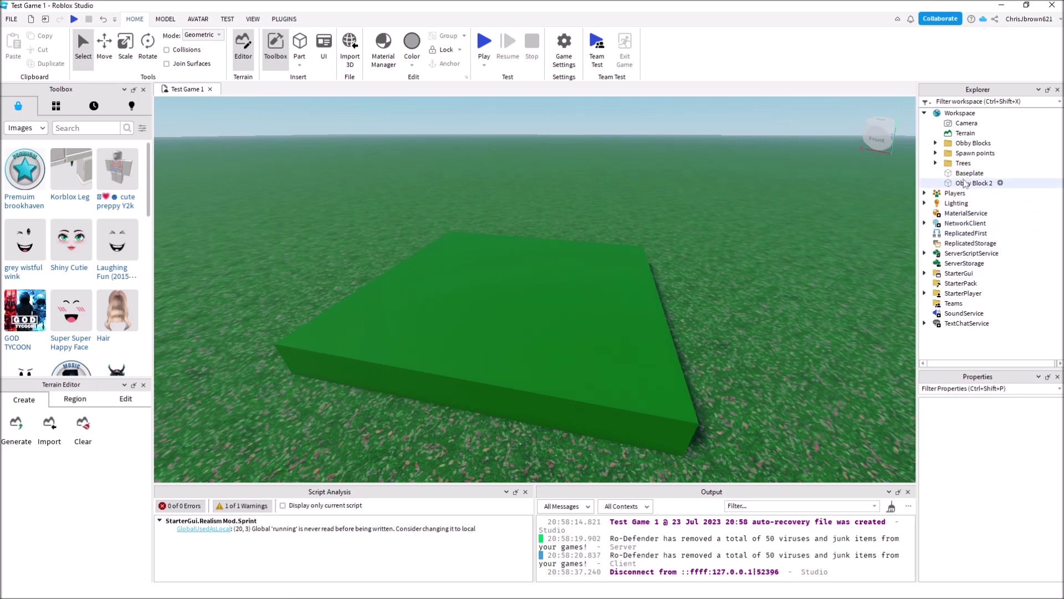
# - Lock Obby Block 2 and test whether it can still be selected and moved in the viewport
pyautogui.click(974, 183)
pyautogui.scroll(-3, 1013, 444)
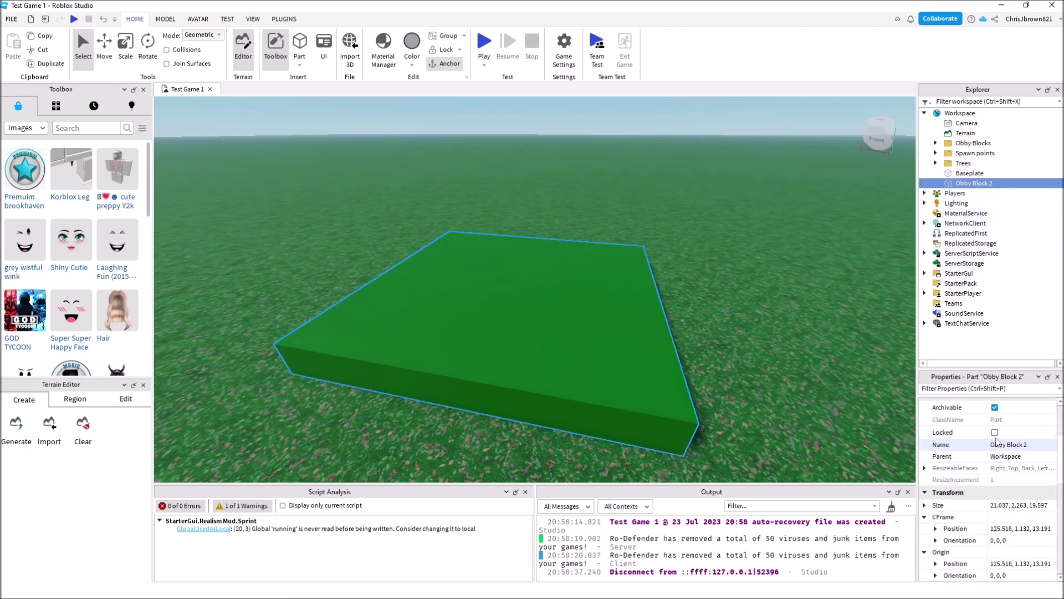
pyautogui.click(995, 432)
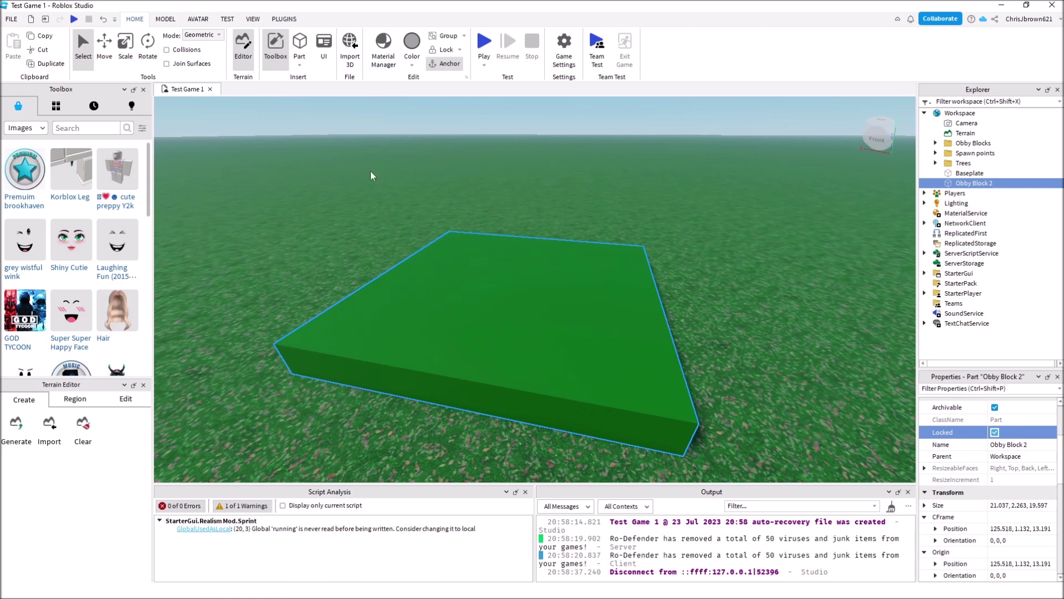
pyautogui.moveTo(466, 287); pyautogui.dragTo(534, 306)
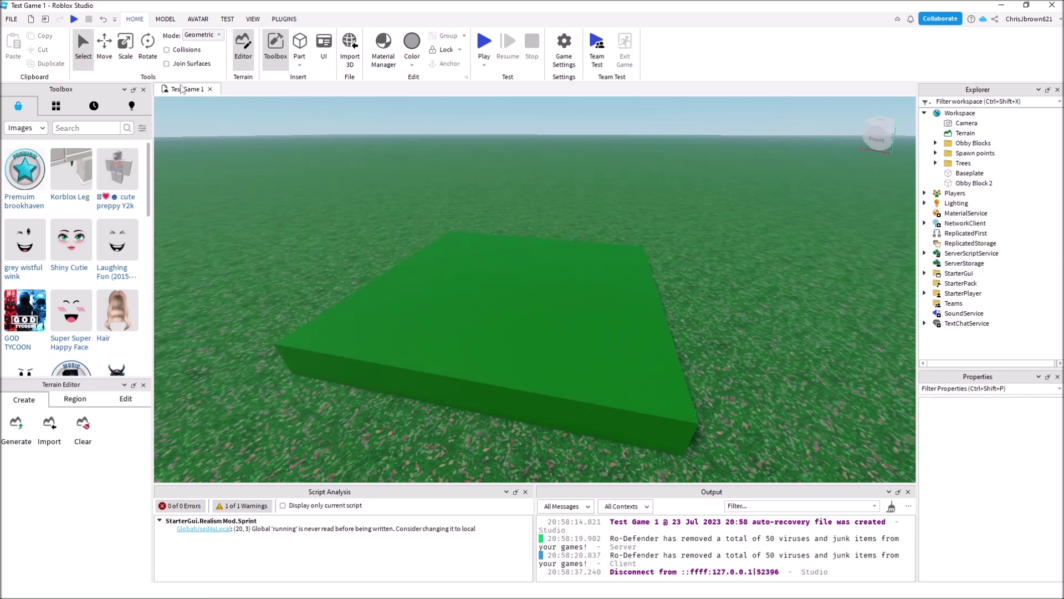
pyautogui.click(104, 48)
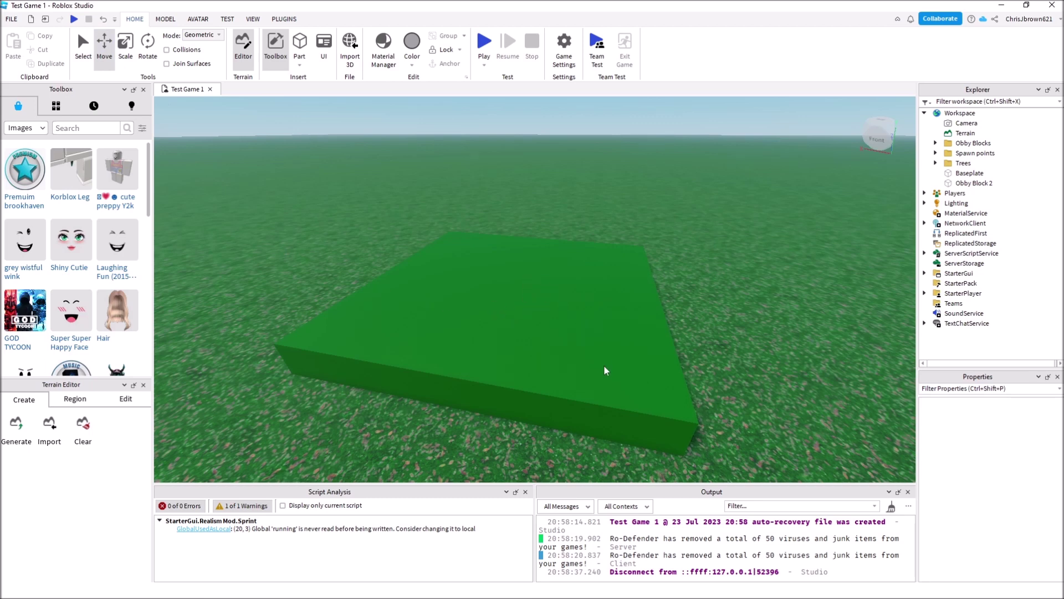
pyautogui.click(83, 47)
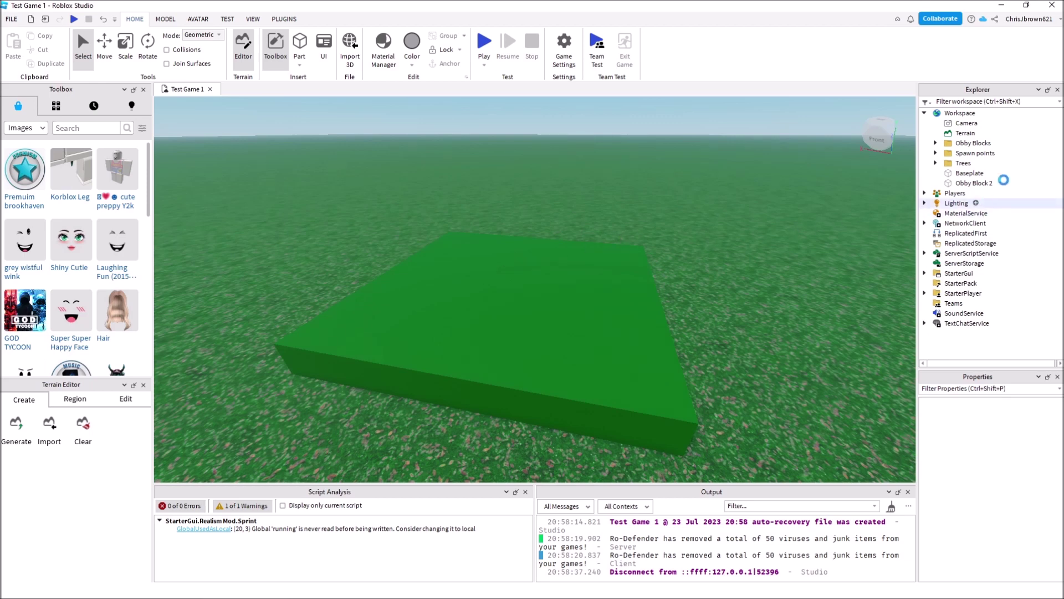
# - Unlock Obby Block 2 and view its remaining transform and pivot properties
pyautogui.click(972, 183)
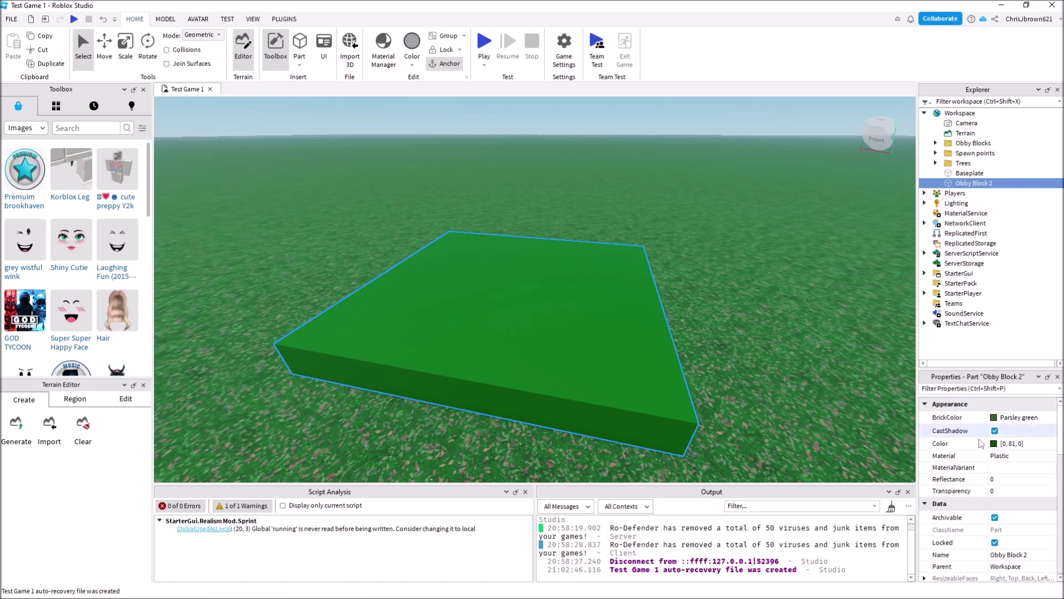
pyautogui.click(993, 542)
pyautogui.scroll(-4, 992, 527)
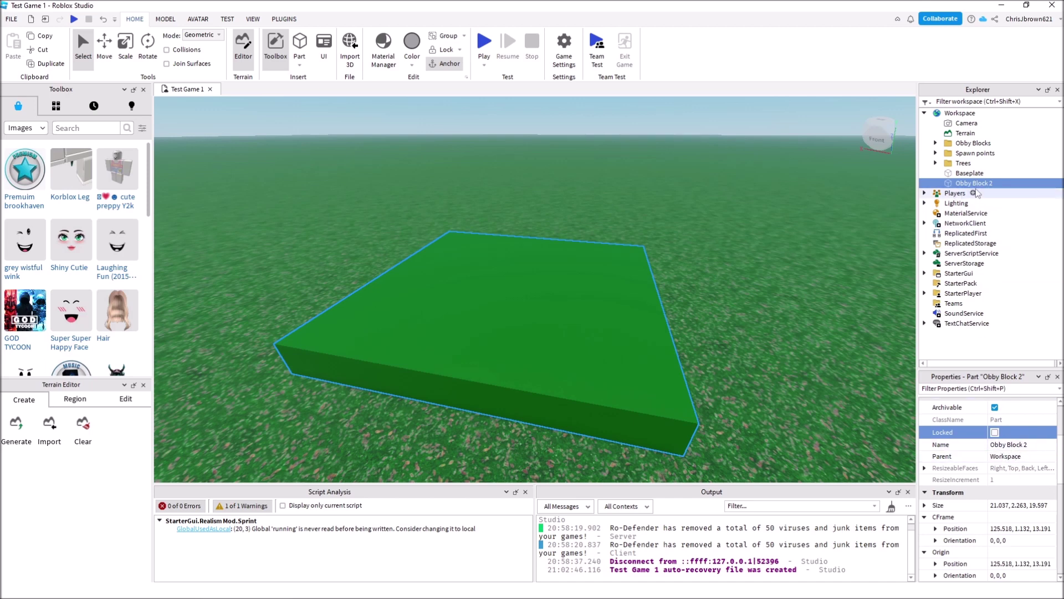
pyautogui.scroll(-1, 1000, 454)
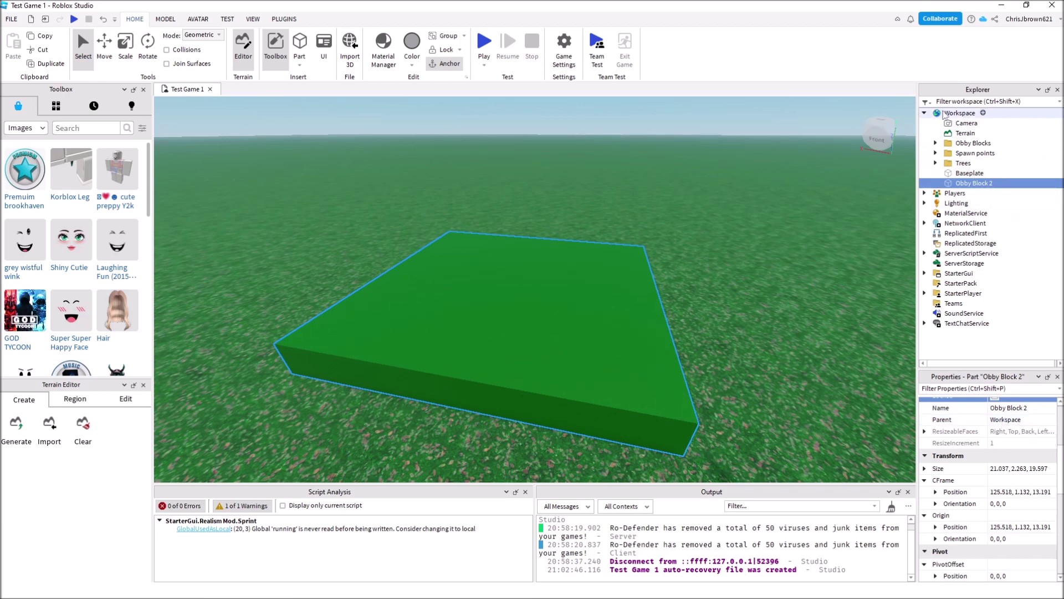
pyautogui.click(924, 113)
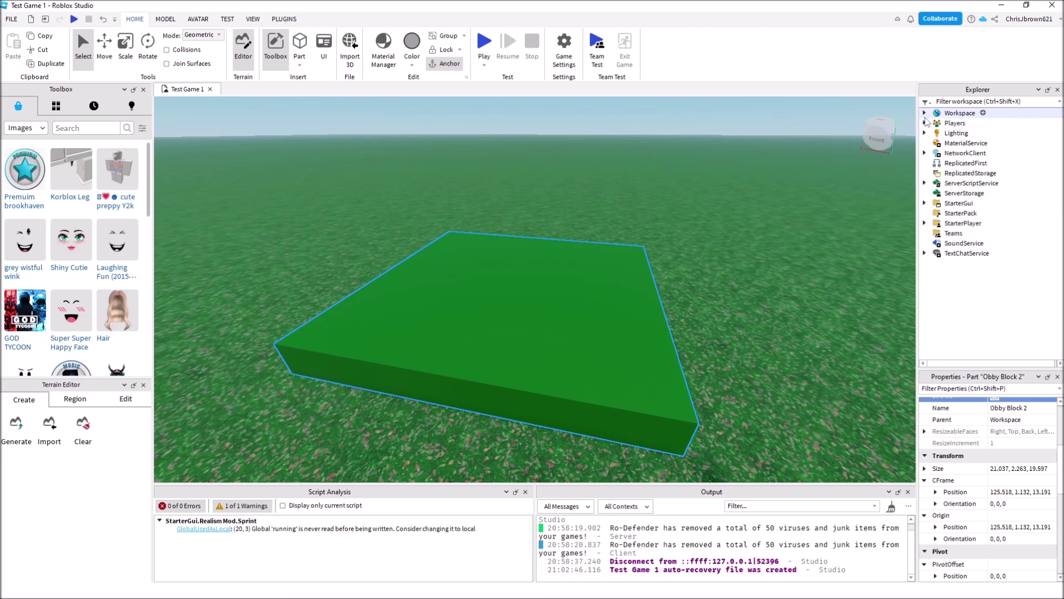
pyautogui.click(924, 114)
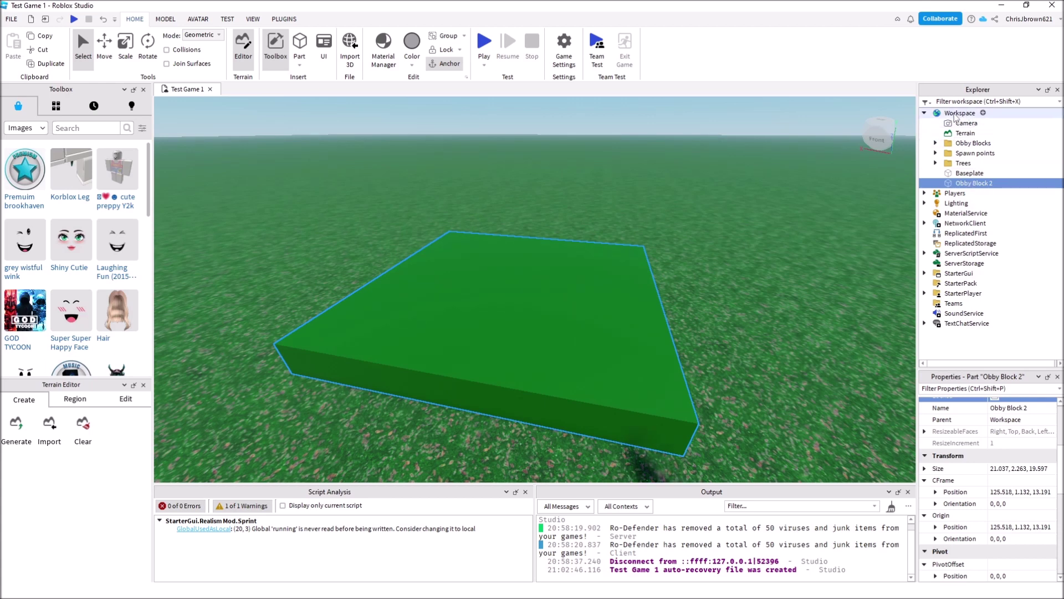
# - Collapse the Workspace tree in the Explorer and look at the contents of the Players service
pyautogui.click(925, 113)
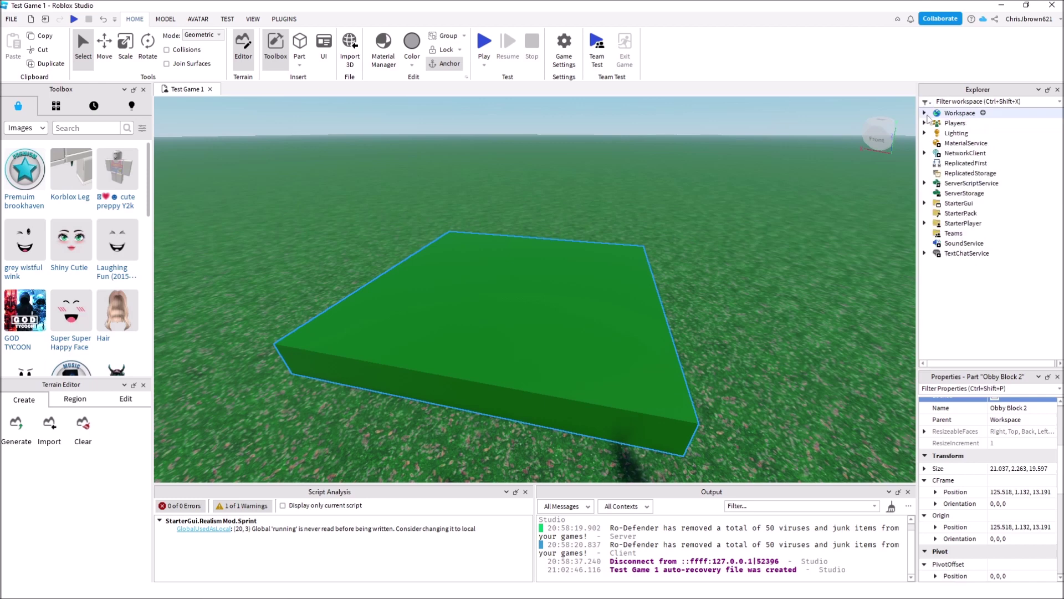
pyautogui.click(925, 124)
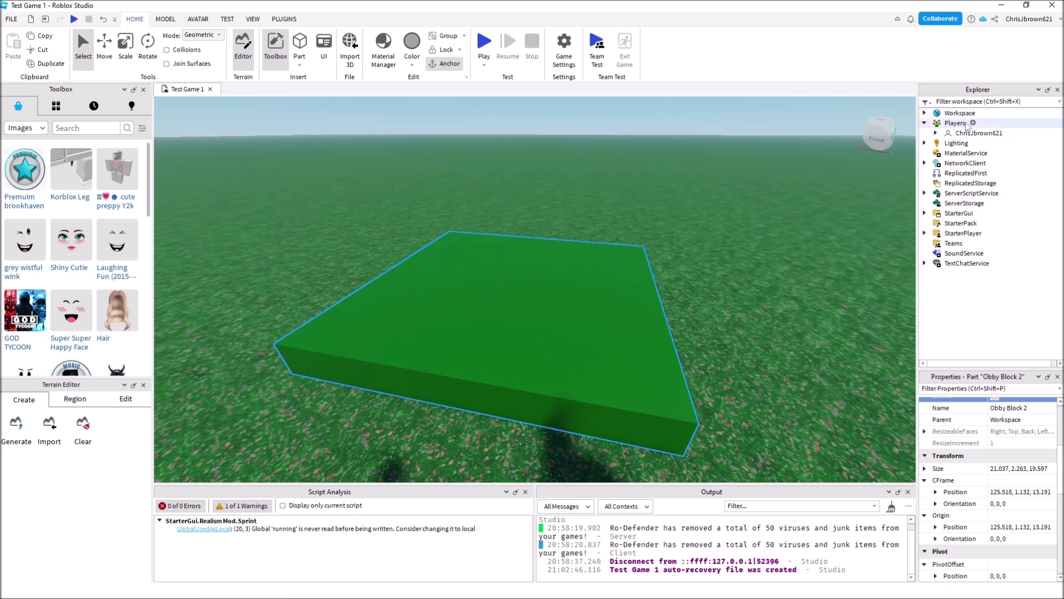
pyautogui.click(924, 122)
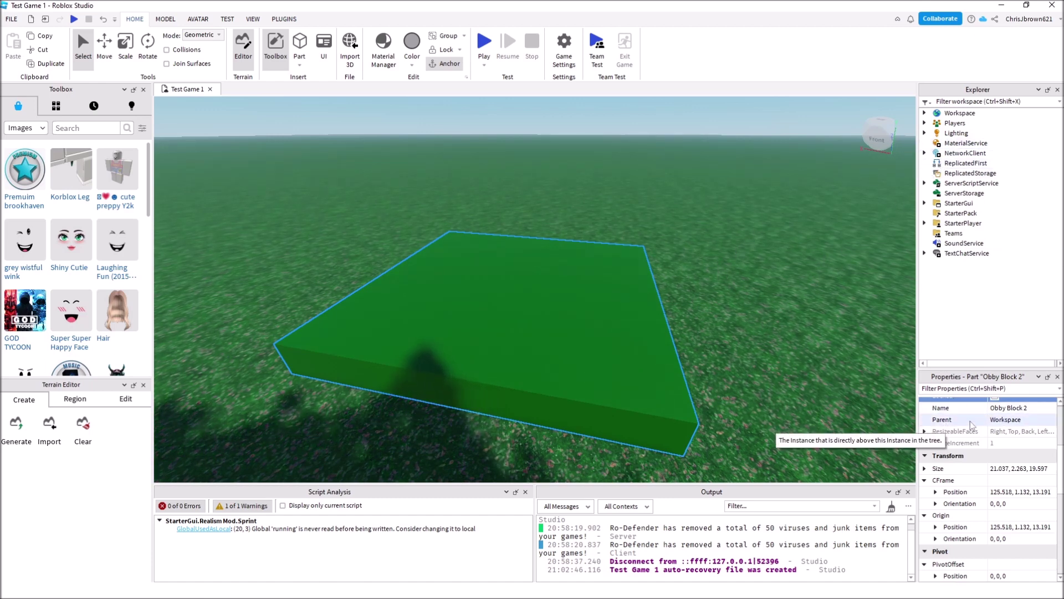
# - Examine the CFrame, origin, pivot offset and collision properties of Obby Block 2
pyautogui.scroll(-1, 1024, 496)
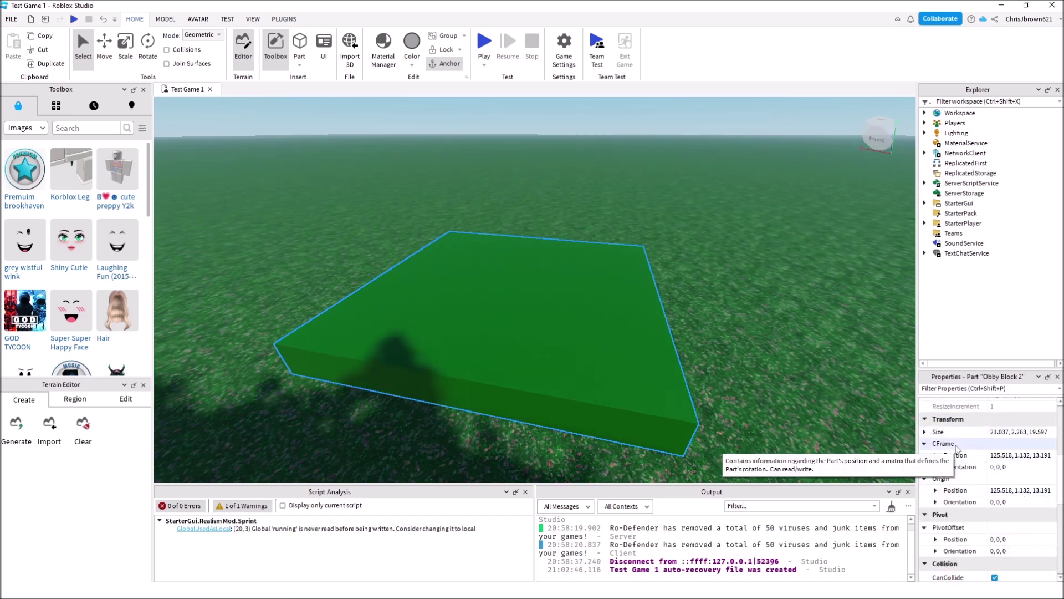
pyautogui.scroll(-2, 959, 476)
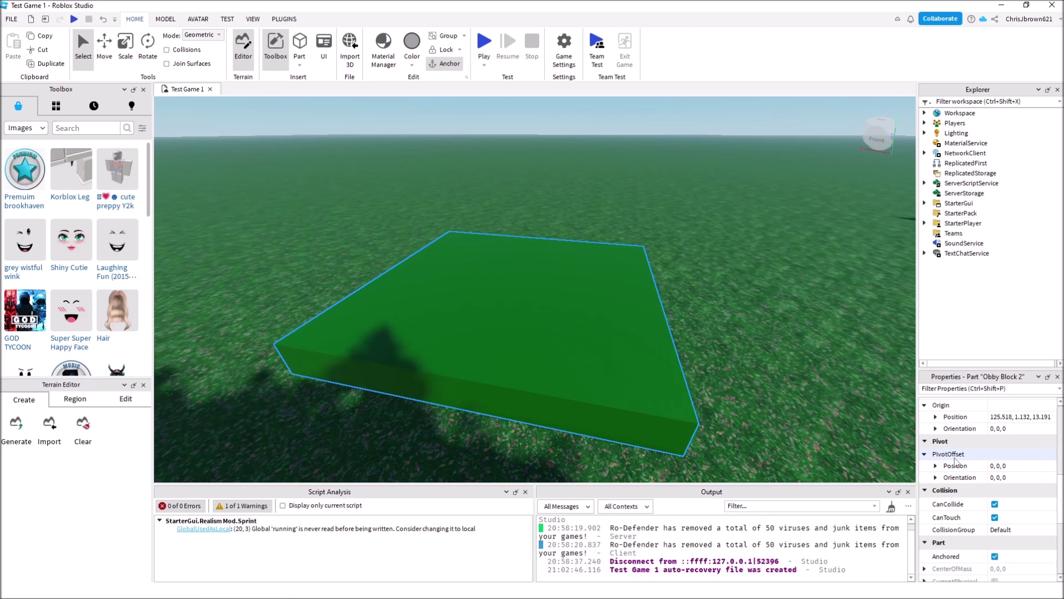
pyautogui.scroll(1, 954, 455)
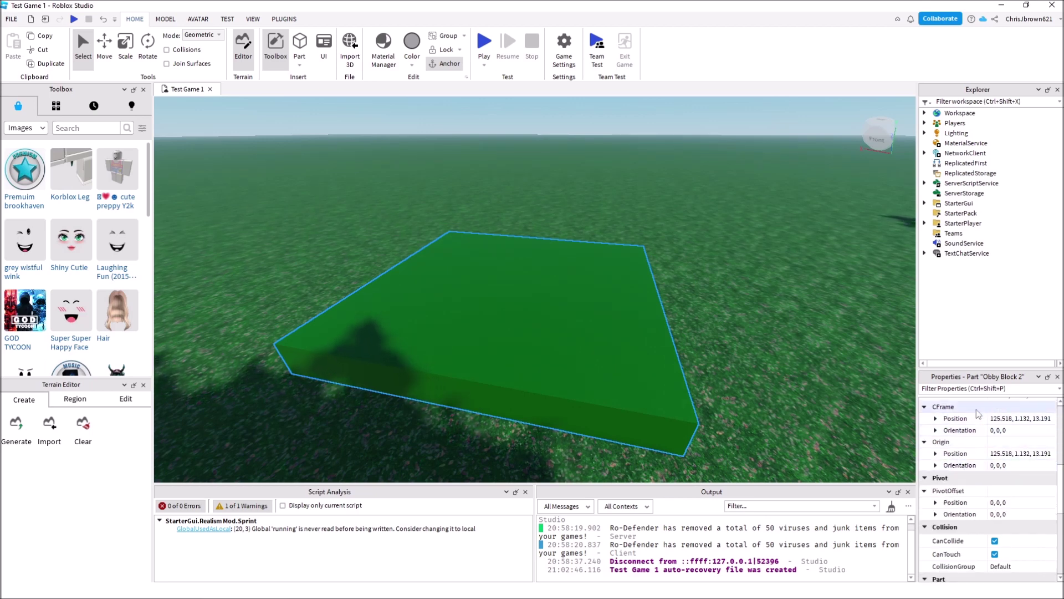
# - Compare the Move, Scale and Rotate handles on Obby Block 2 and move it to about position 129.1, 1.1, 14.4
pyautogui.click(113, 48)
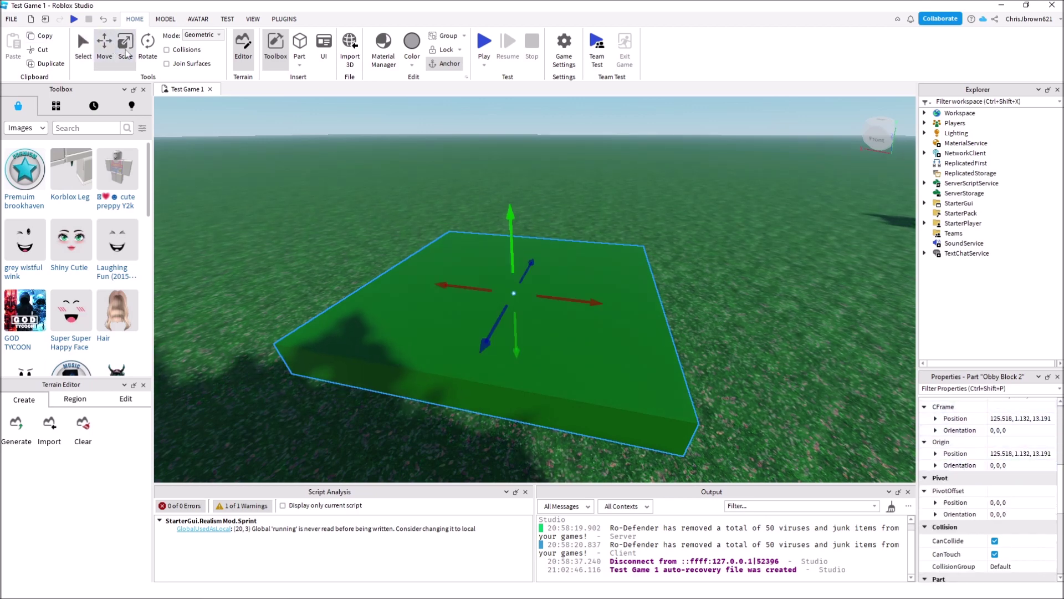
pyautogui.click(125, 47)
pyautogui.click(147, 48)
pyautogui.click(128, 50)
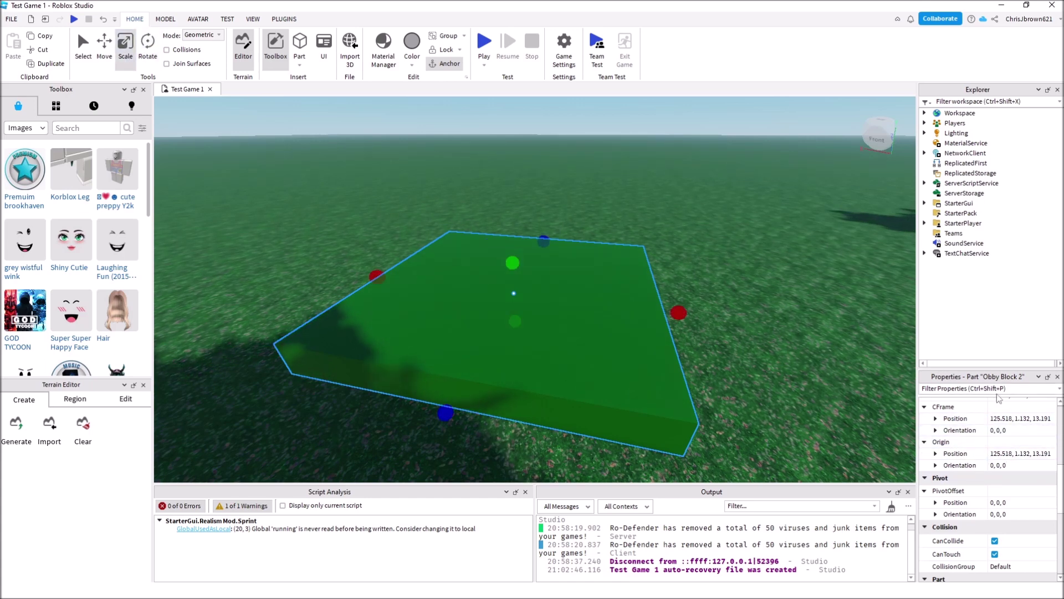
pyautogui.click(148, 47)
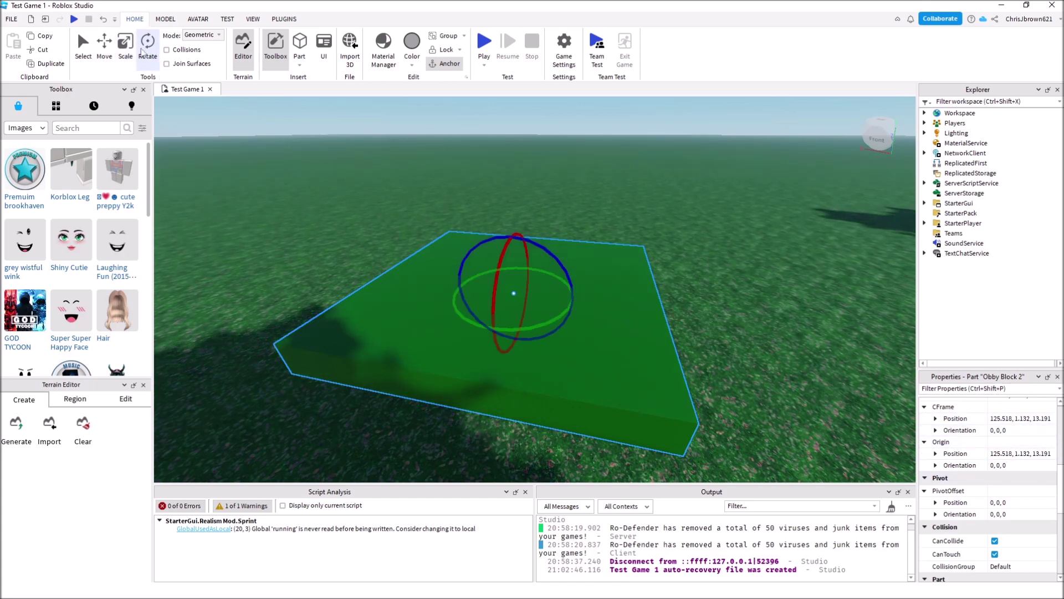
pyautogui.click(126, 47)
pyautogui.click(108, 49)
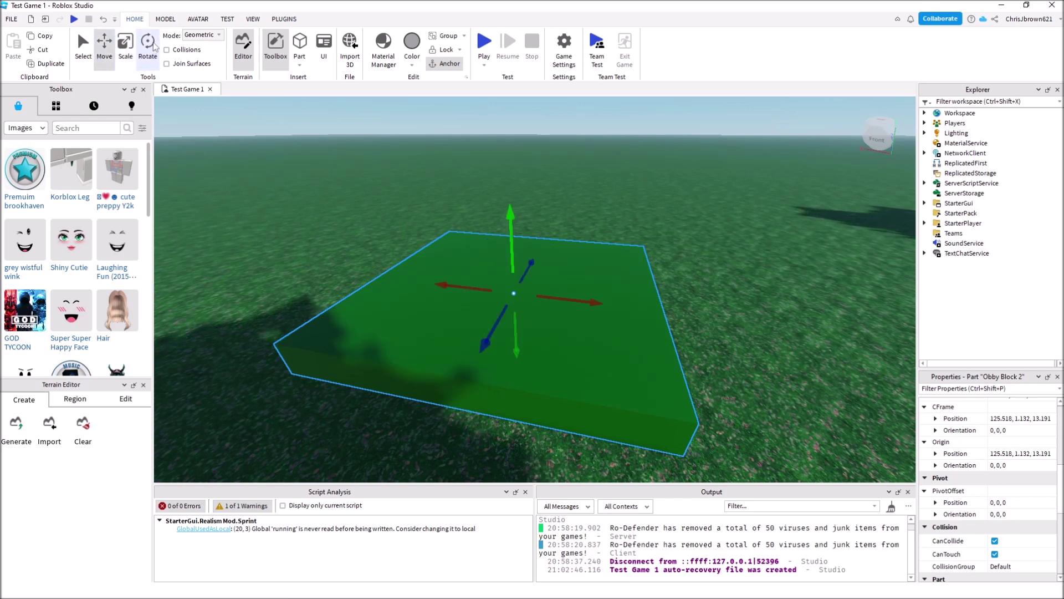
pyautogui.moveTo(580, 303); pyautogui.dragTo(485, 327)
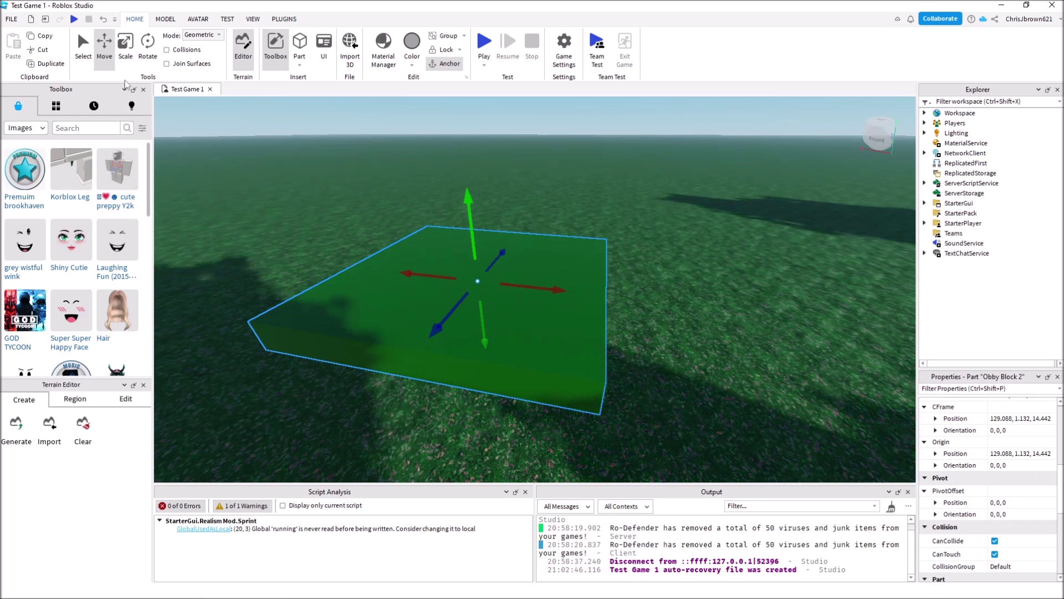
# - Return to the Select tool and view the collision and part properties of Obby Block 2
pyautogui.click(83, 47)
pyautogui.scroll(-4, 1026, 458)
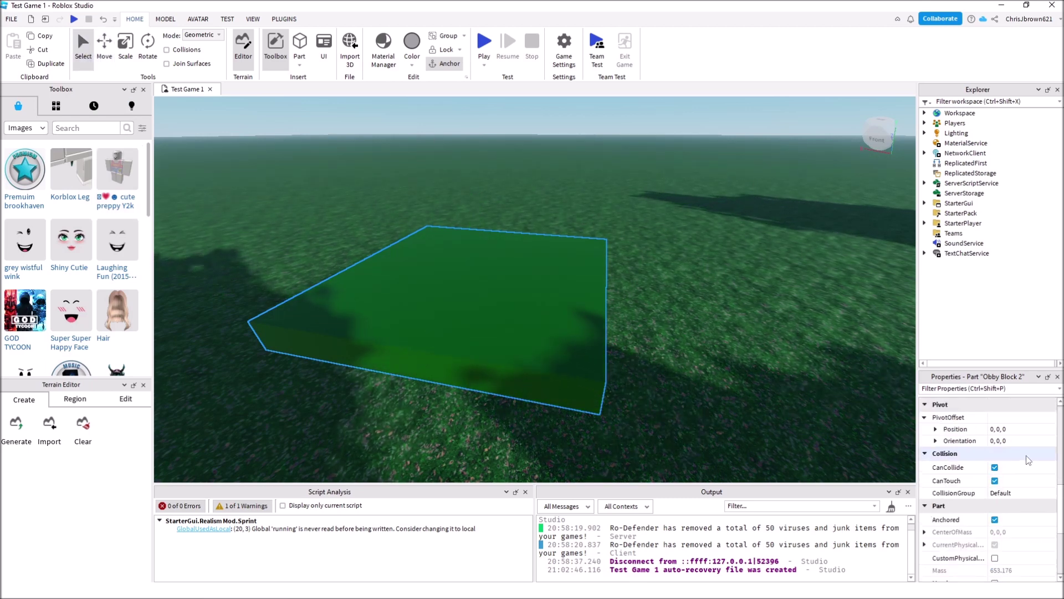